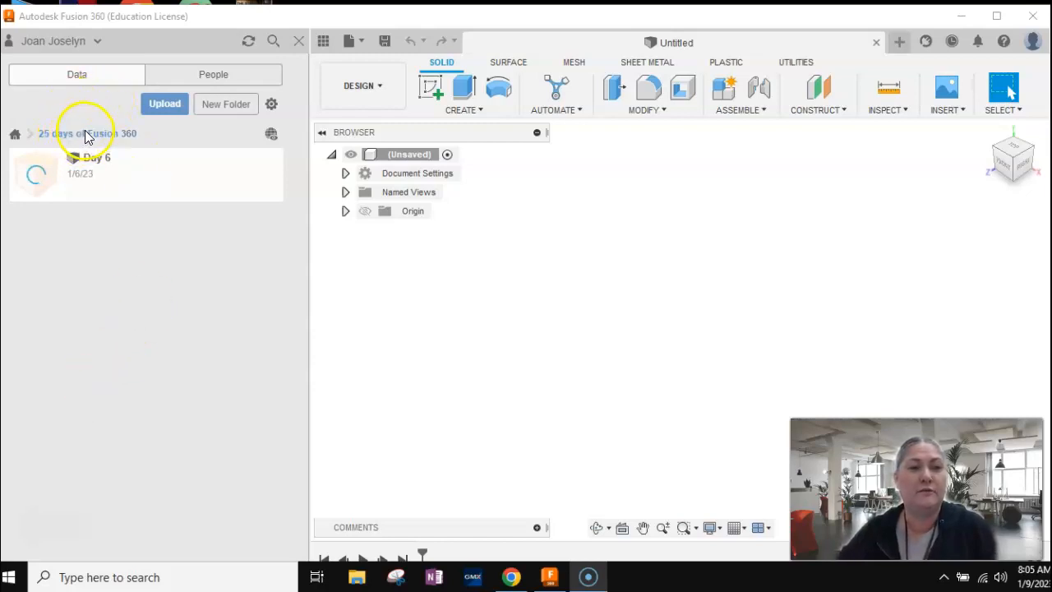
Browse the list of all projects and look into the 25 days of Fusion 360 and 3d prints projects.
click(15, 134)
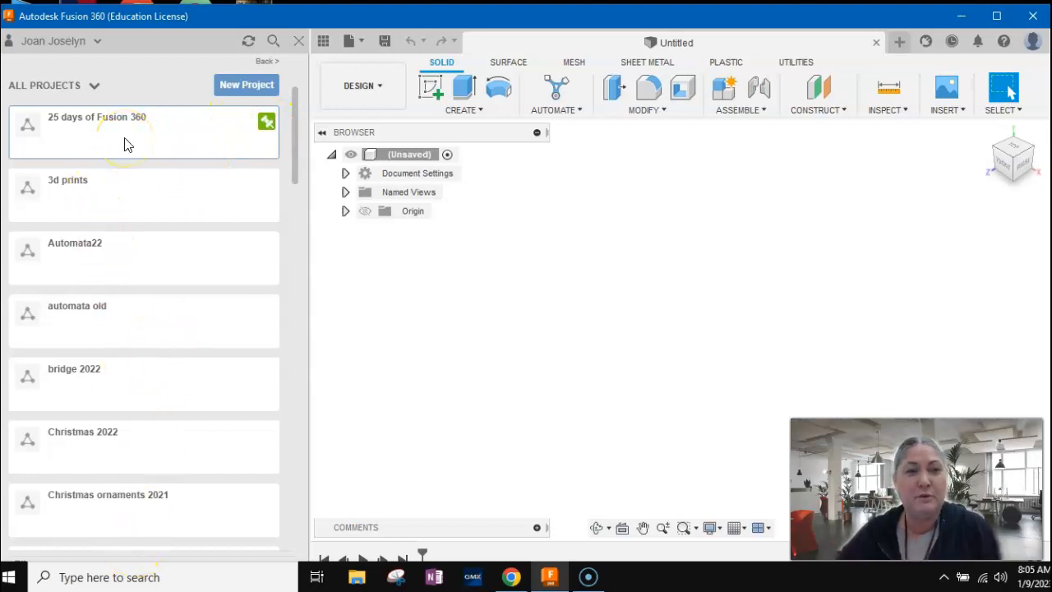
click(321, 43)
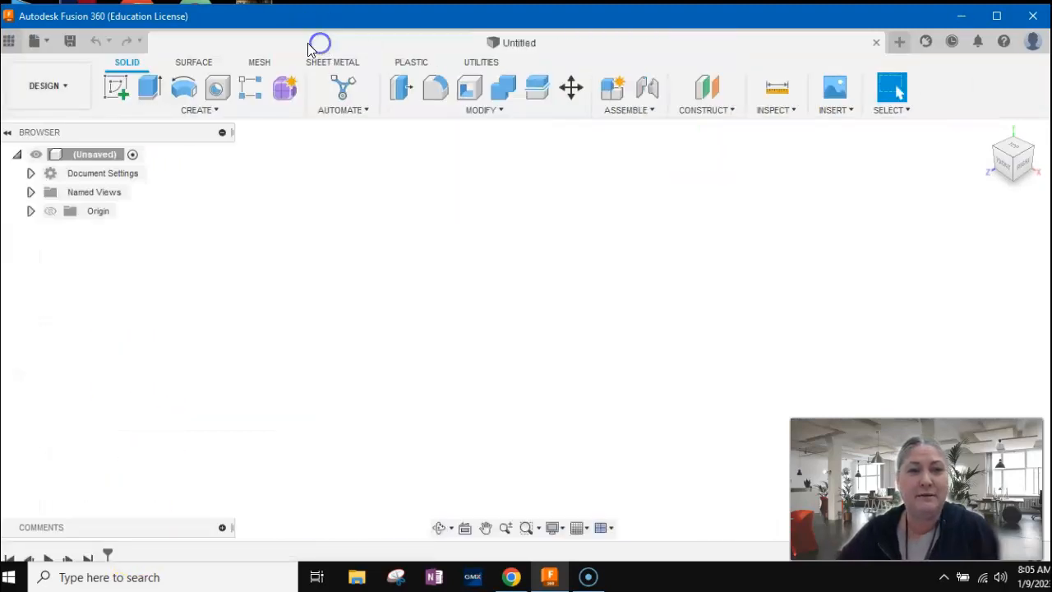
click(9, 41)
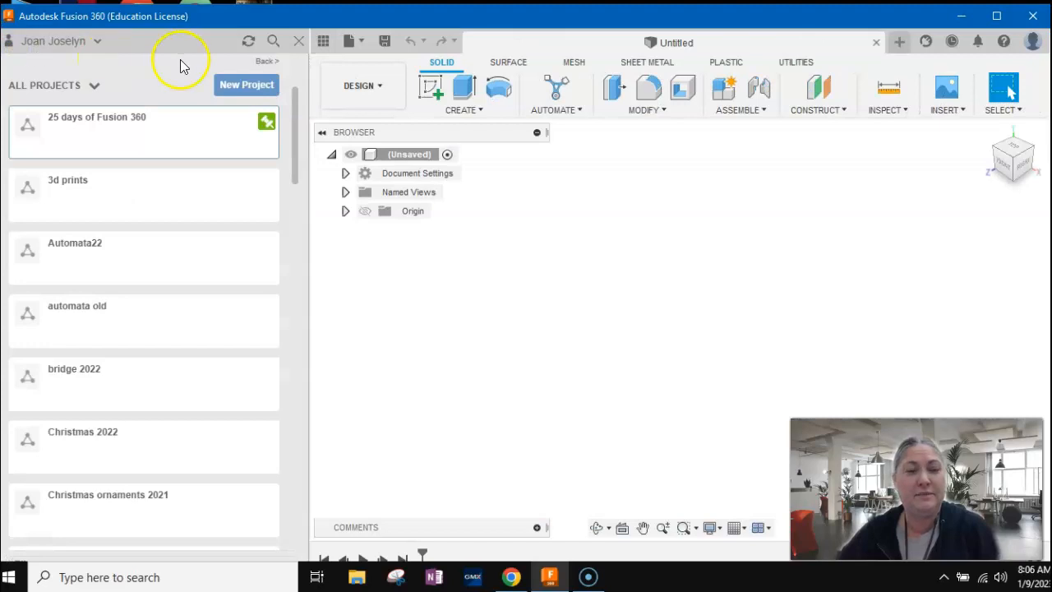
click(139, 131)
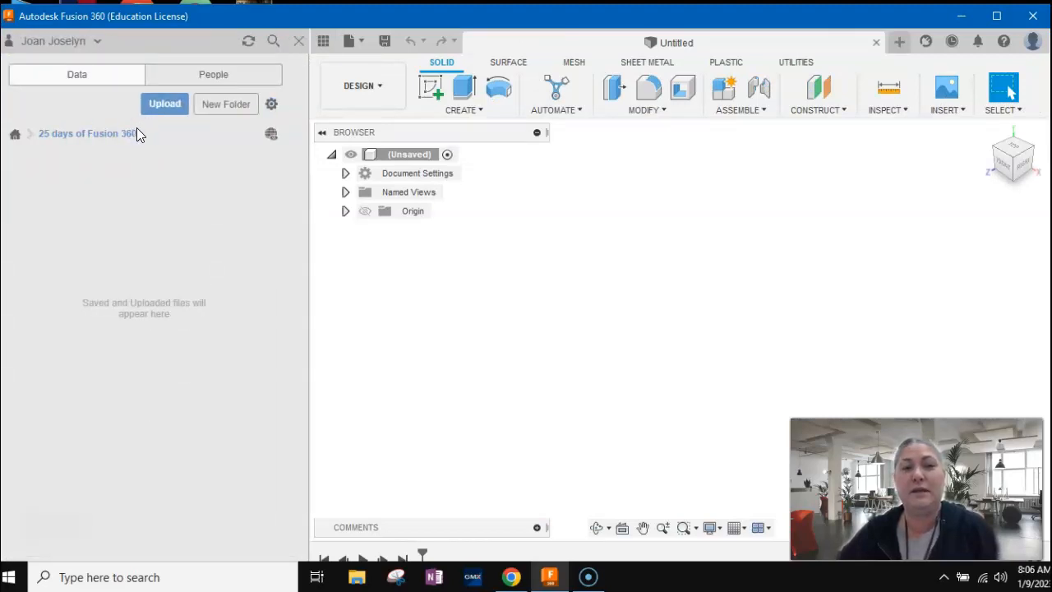
click(16, 136)
click(114, 194)
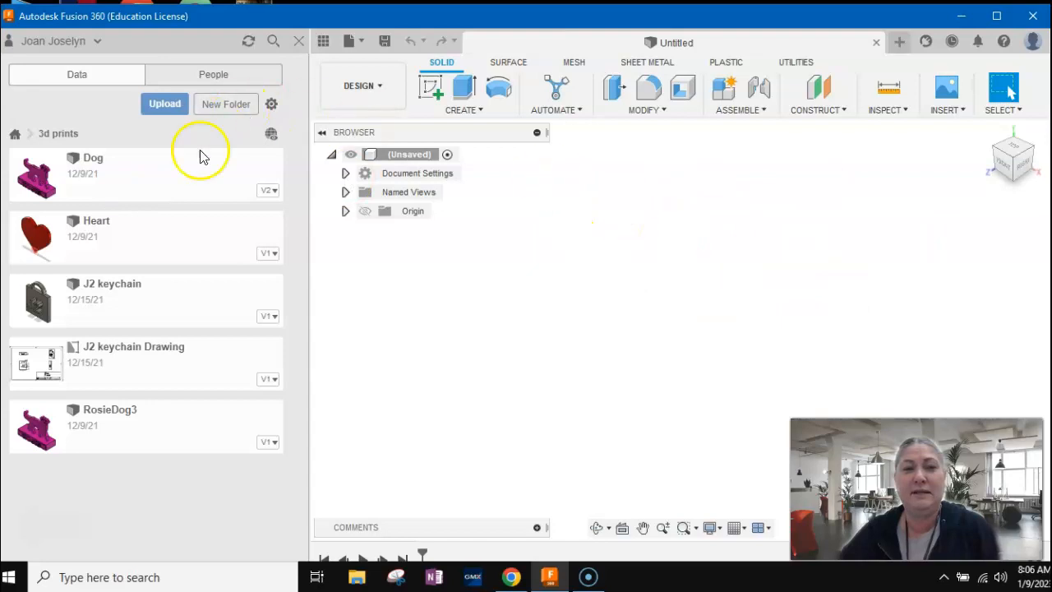
Return to the 25 days of Fusion 360 project and hide the project data.
click(15, 137)
click(127, 136)
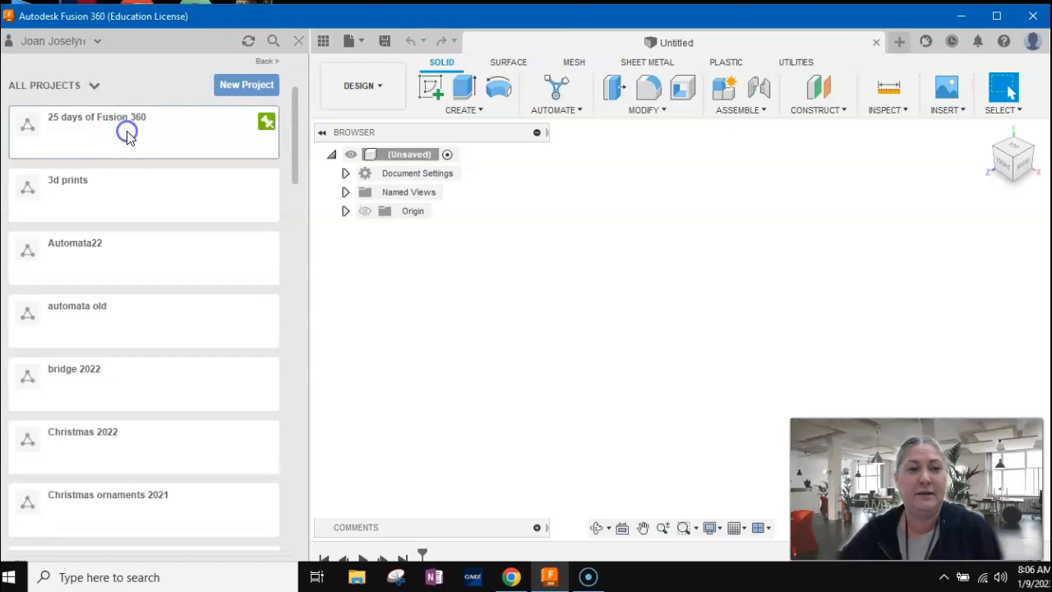
click(299, 41)
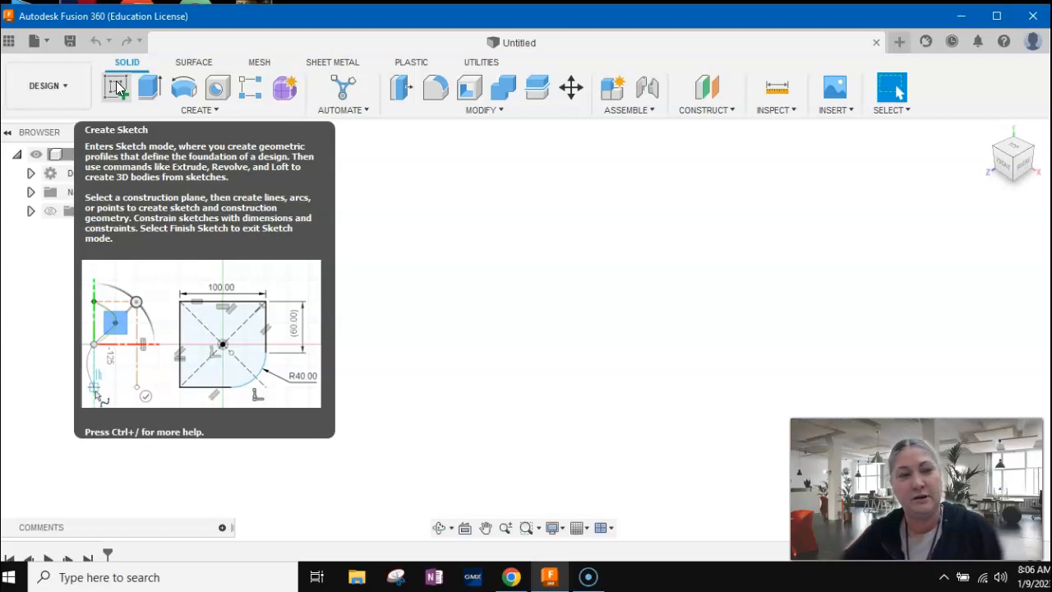
Create a new sketch on the horizontal ground plane.
click(116, 81)
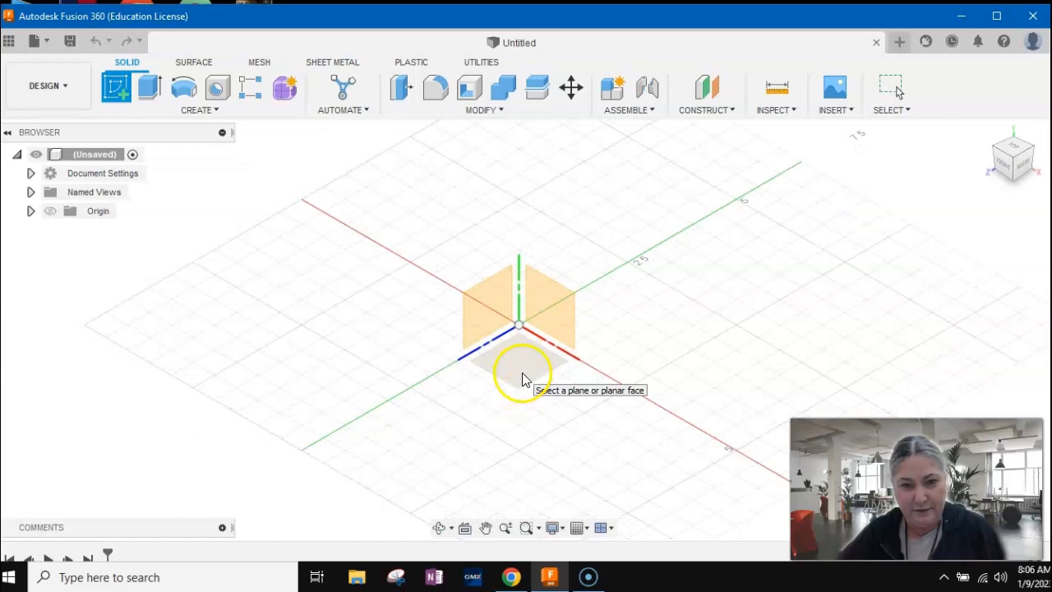
click(524, 379)
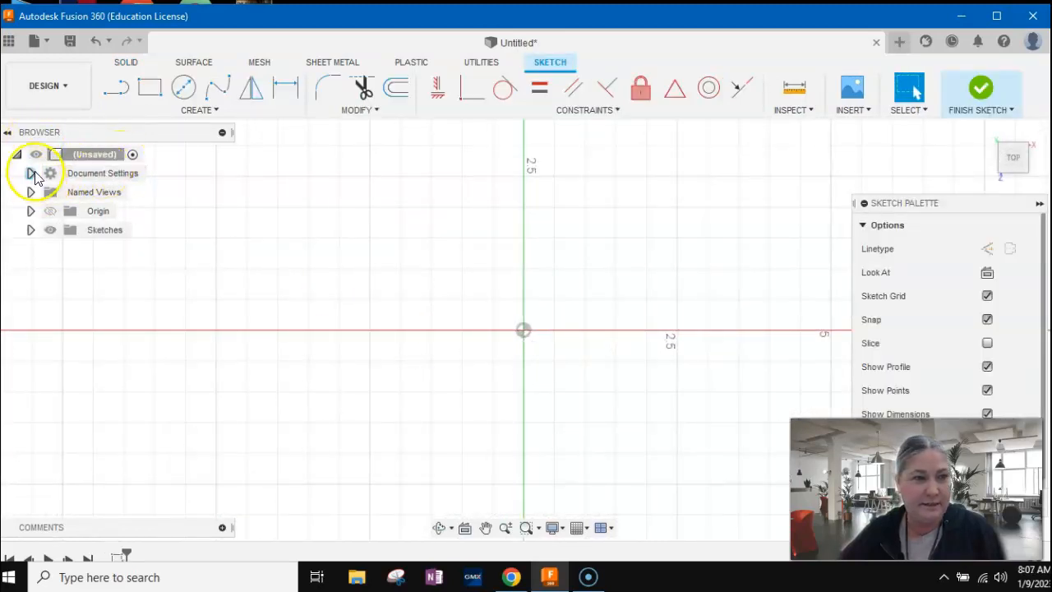
Check the document's active units and the available unit types, leaving the setting without changing it.
click(30, 174)
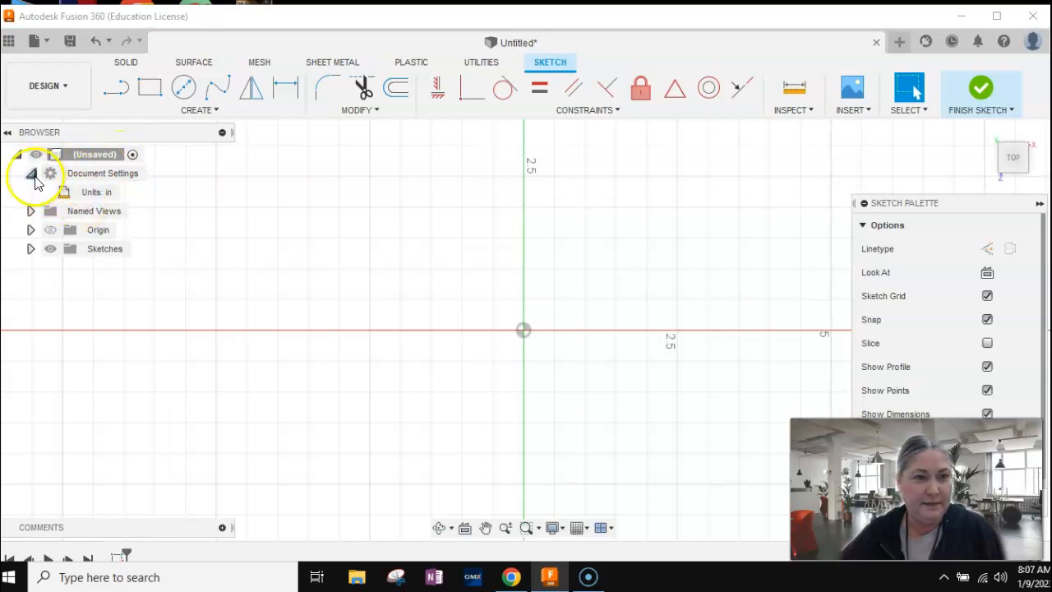
mouse_move(96, 194)
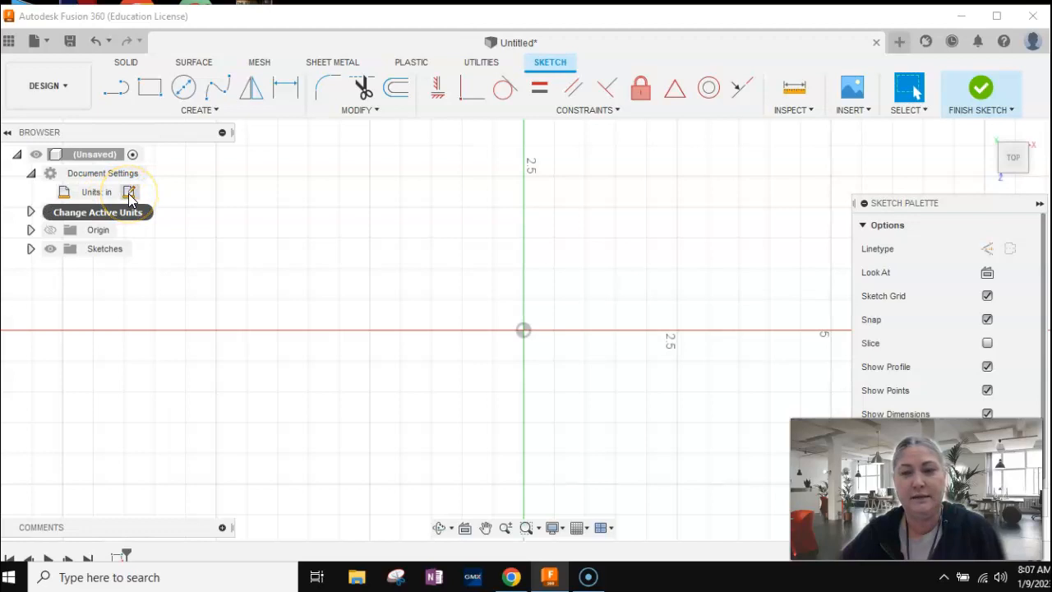
click(129, 195)
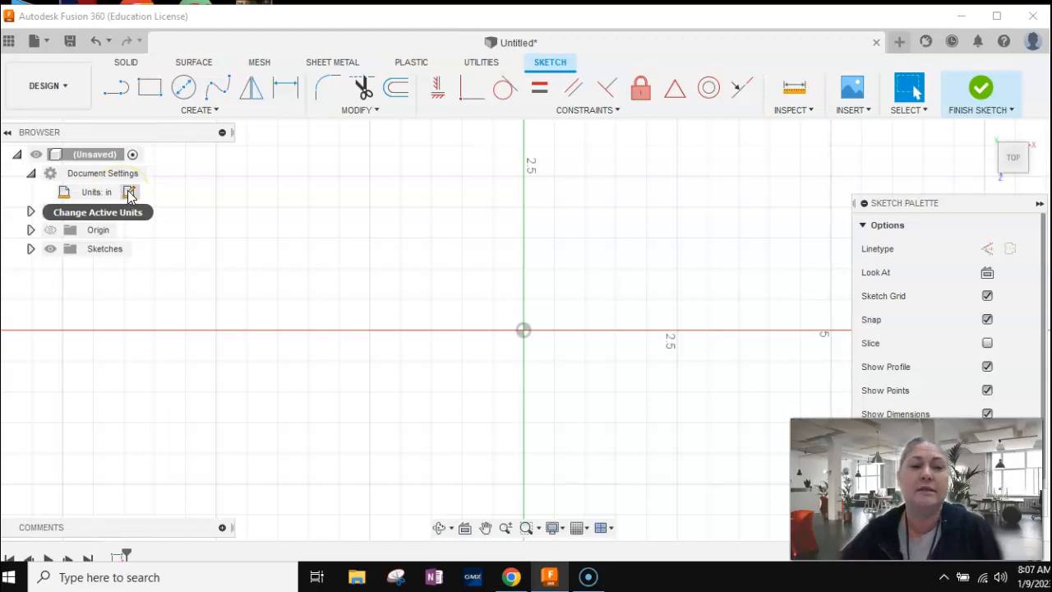
click(129, 194)
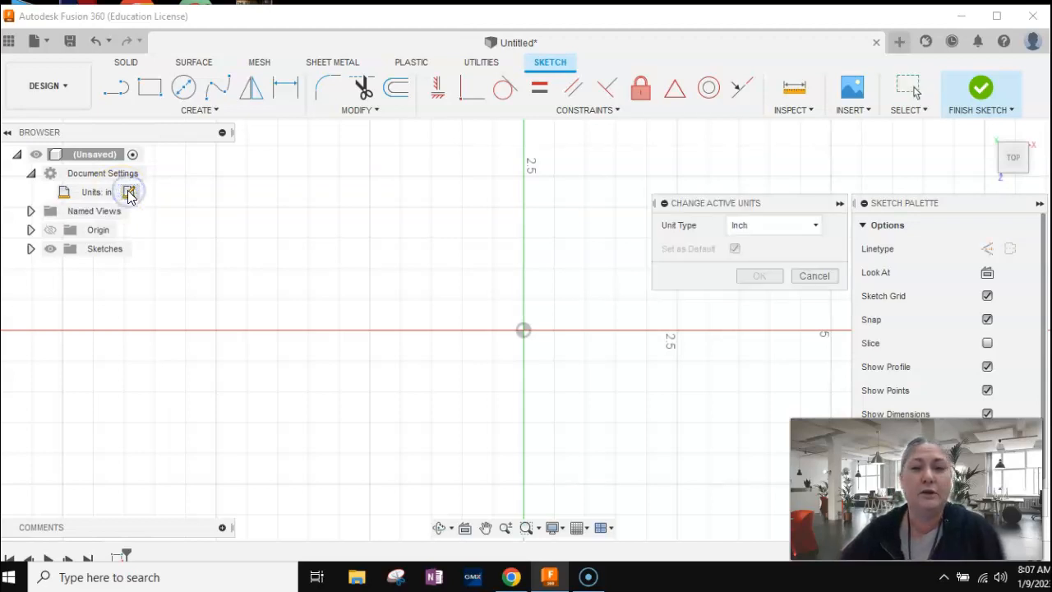
click(767, 227)
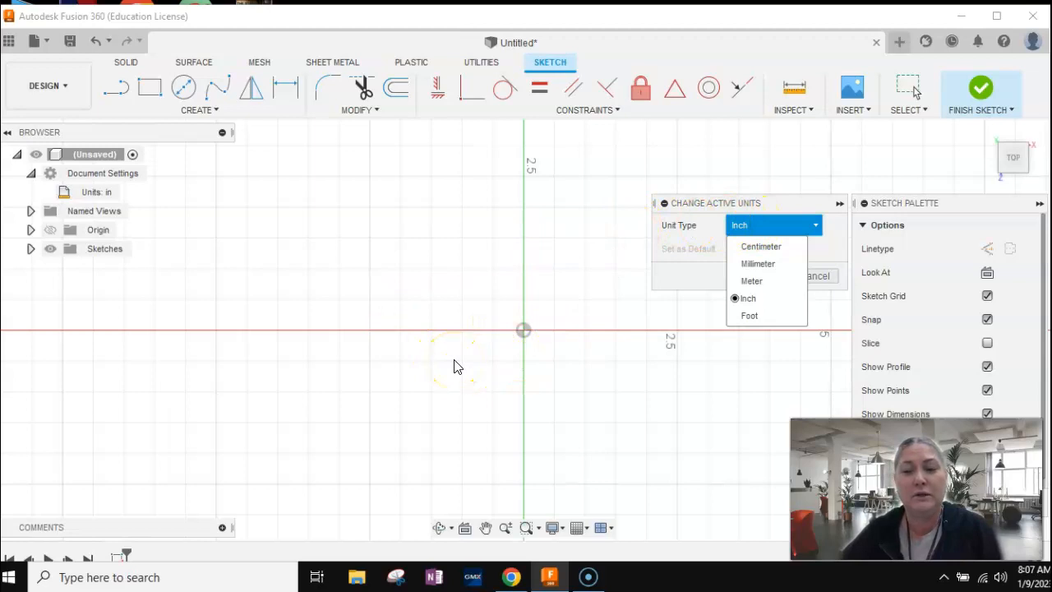
click(687, 248)
click(810, 276)
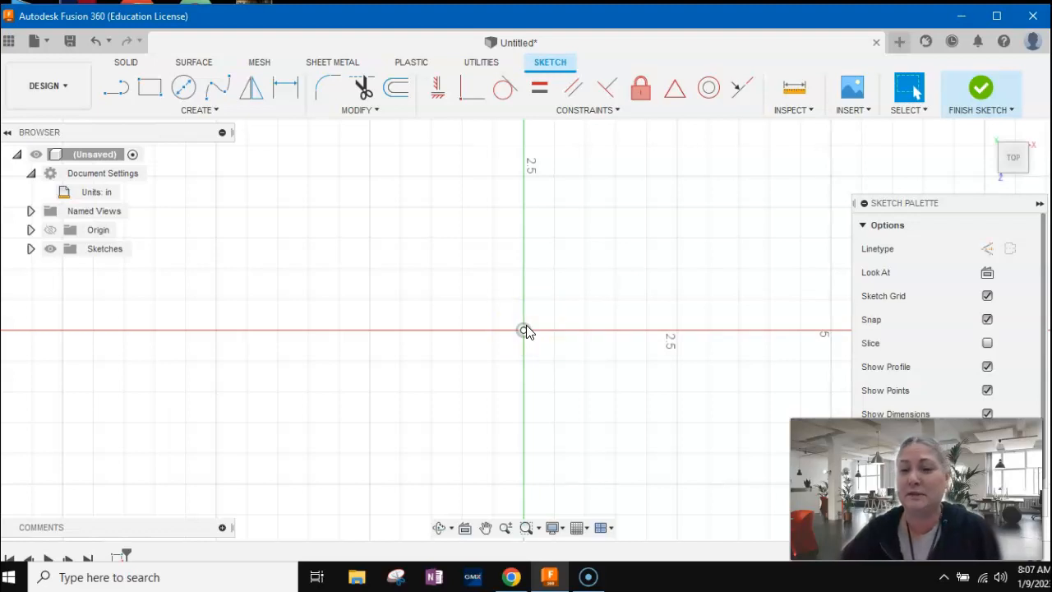
Check the preference for the default units of new designs and close the preferences without changing it.
click(1032, 43)
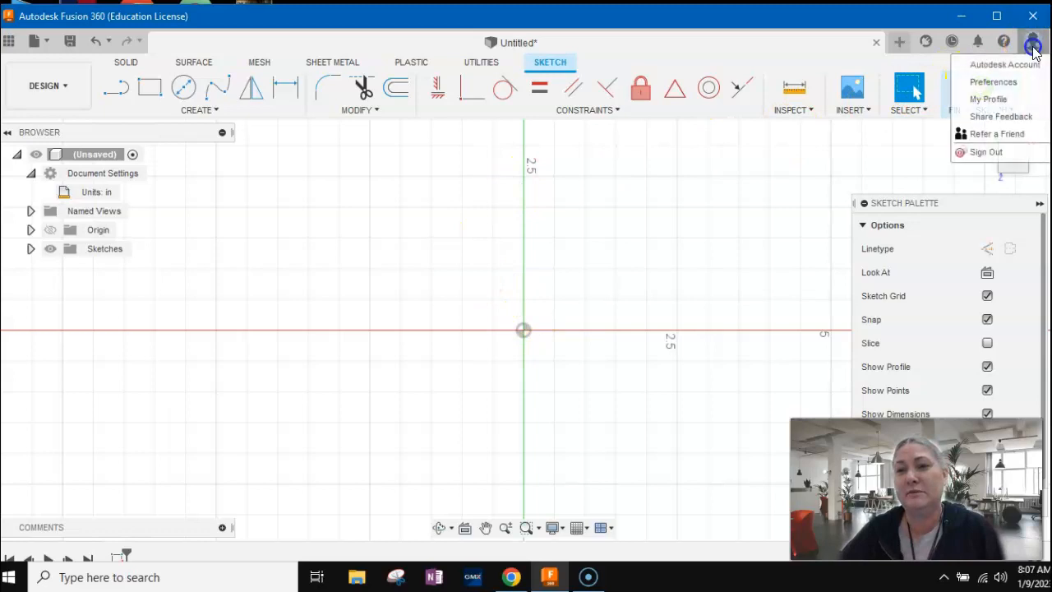
click(998, 84)
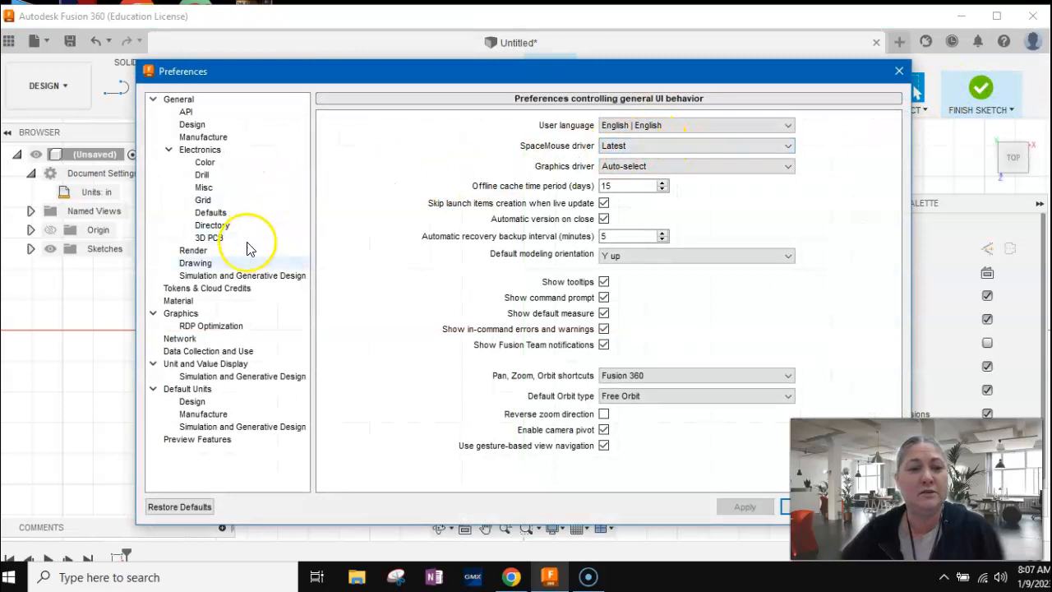
click(200, 390)
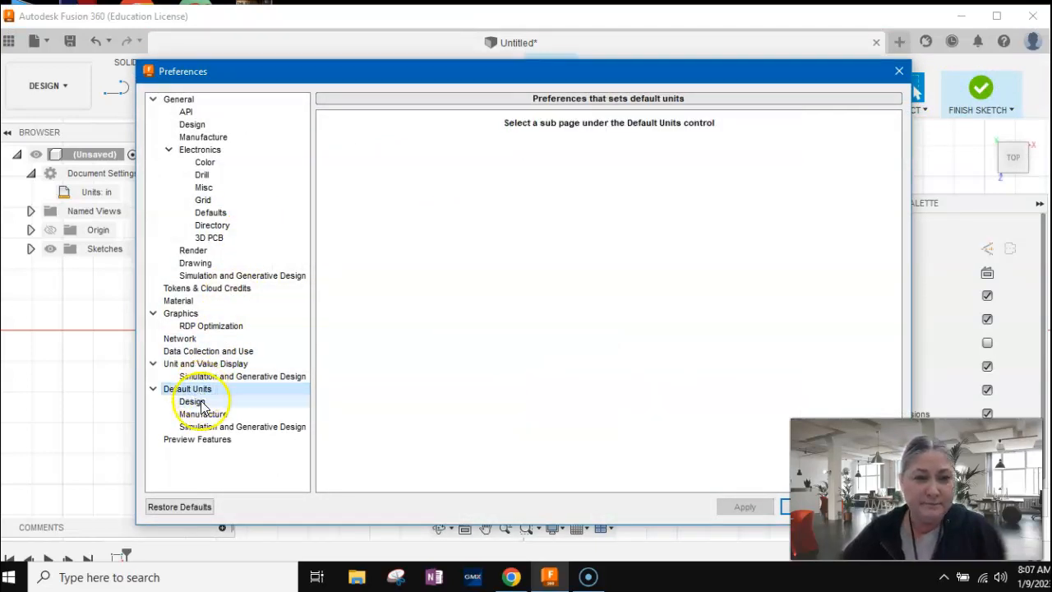
click(195, 402)
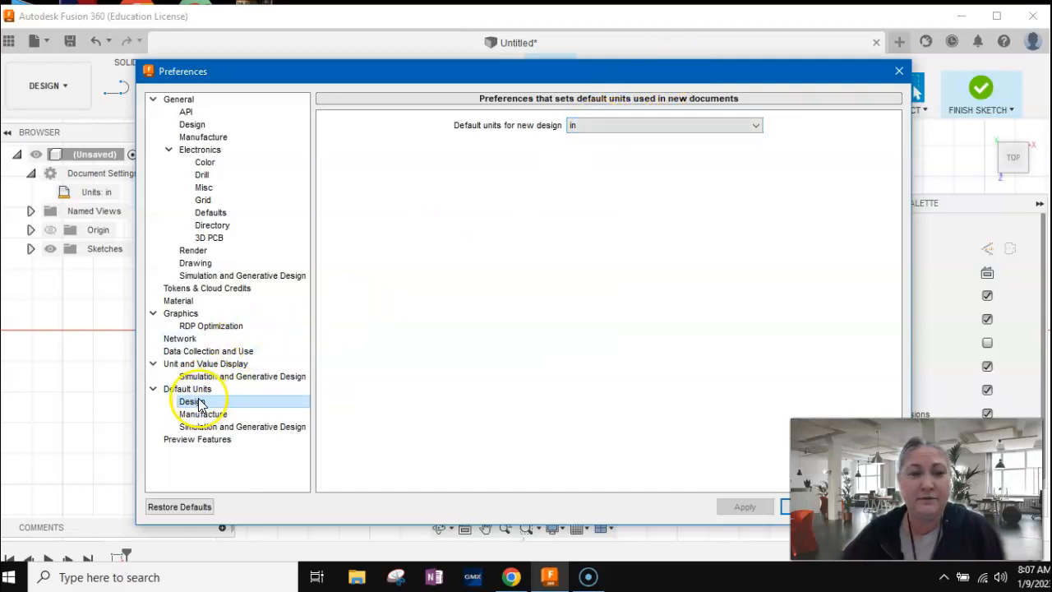
click(641, 127)
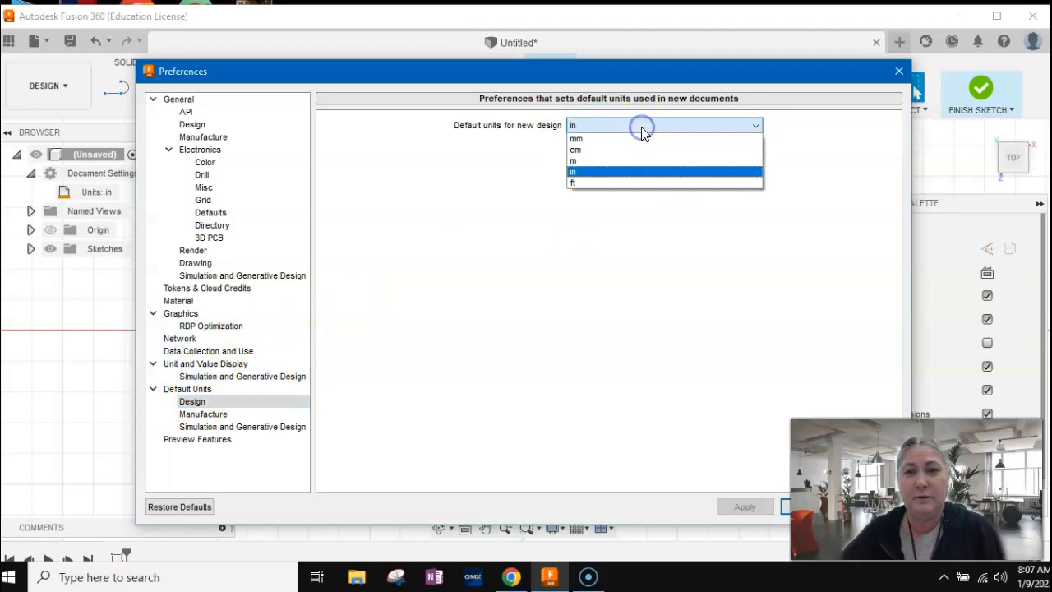
click(847, 177)
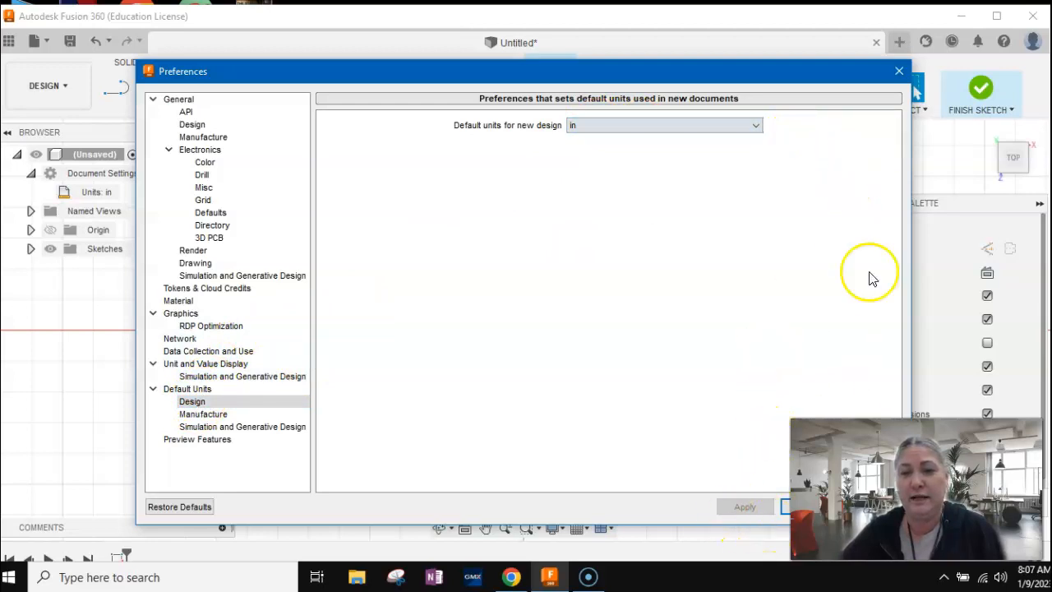
click(899, 70)
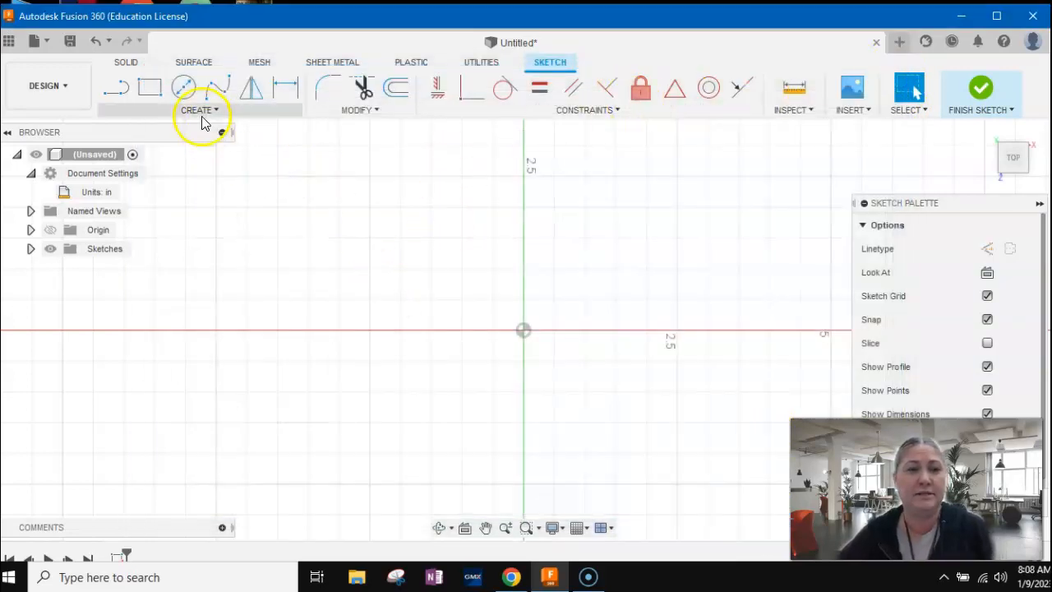
Draw a circle centred on the origin with a diameter of 3 in.
click(186, 88)
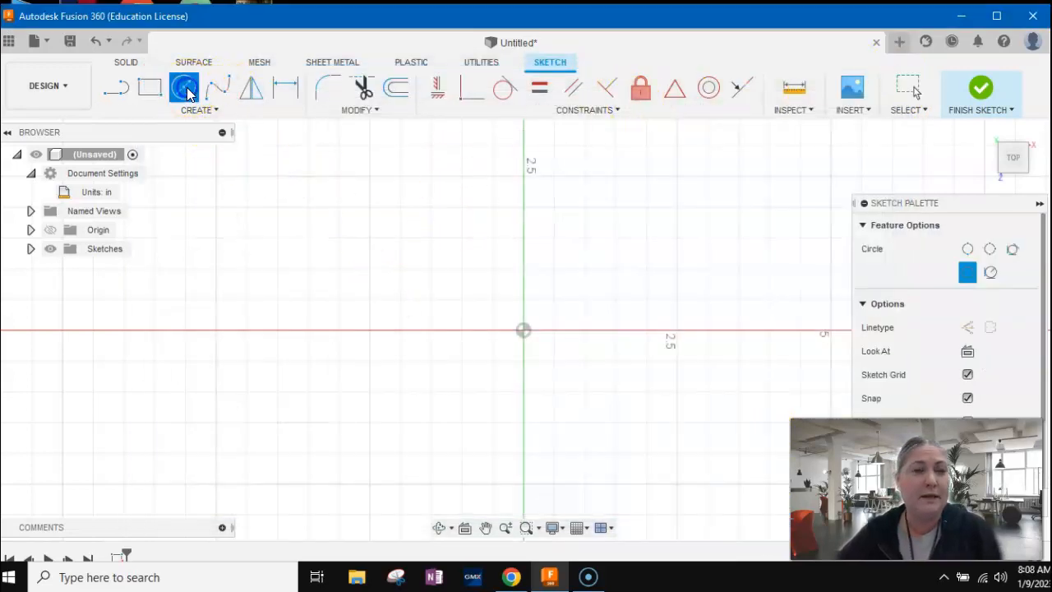
click(524, 330)
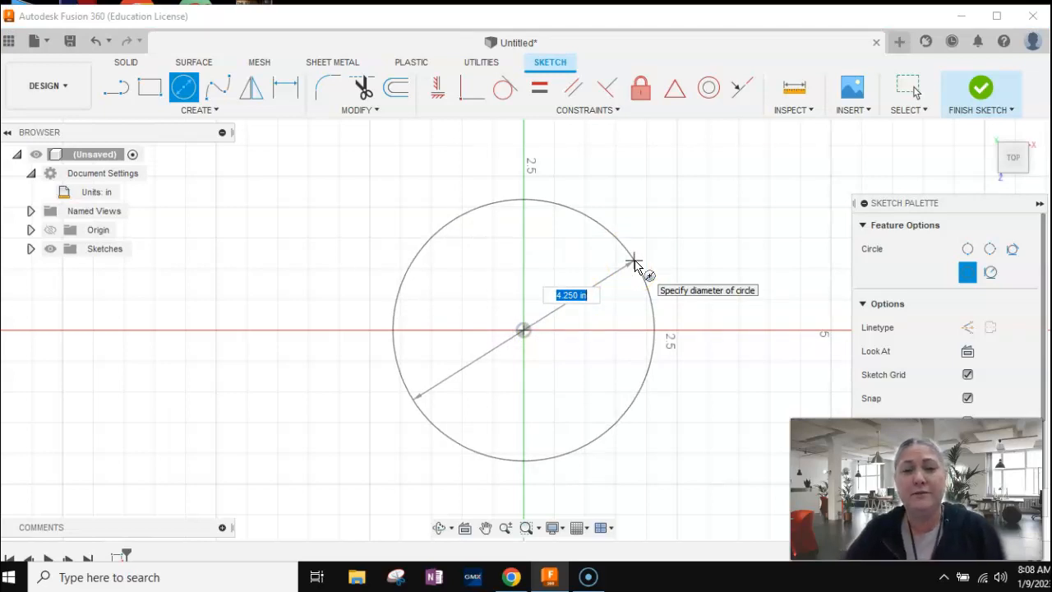
text(3)
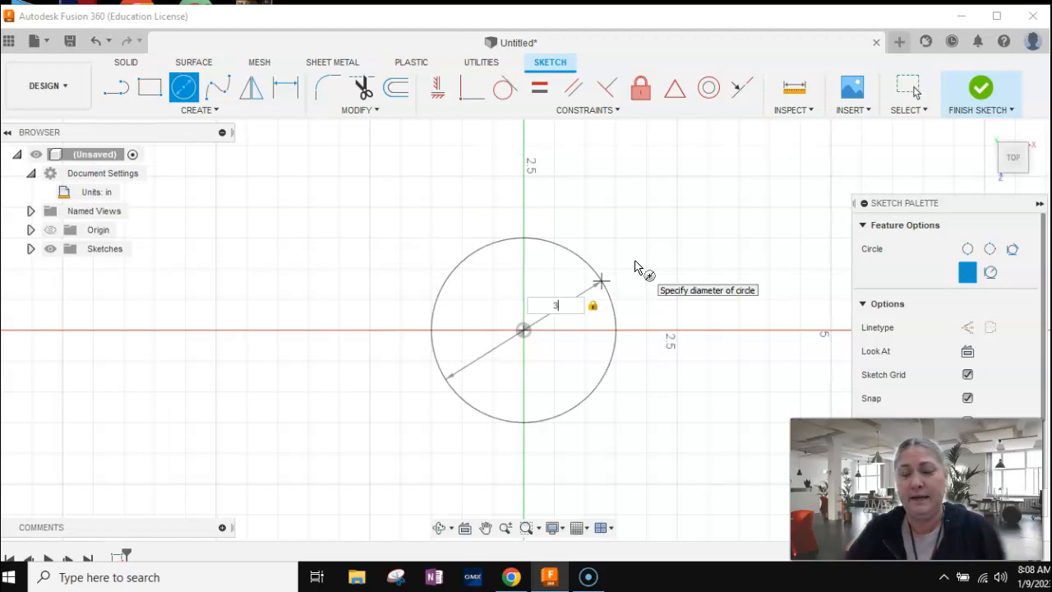
key(Return)
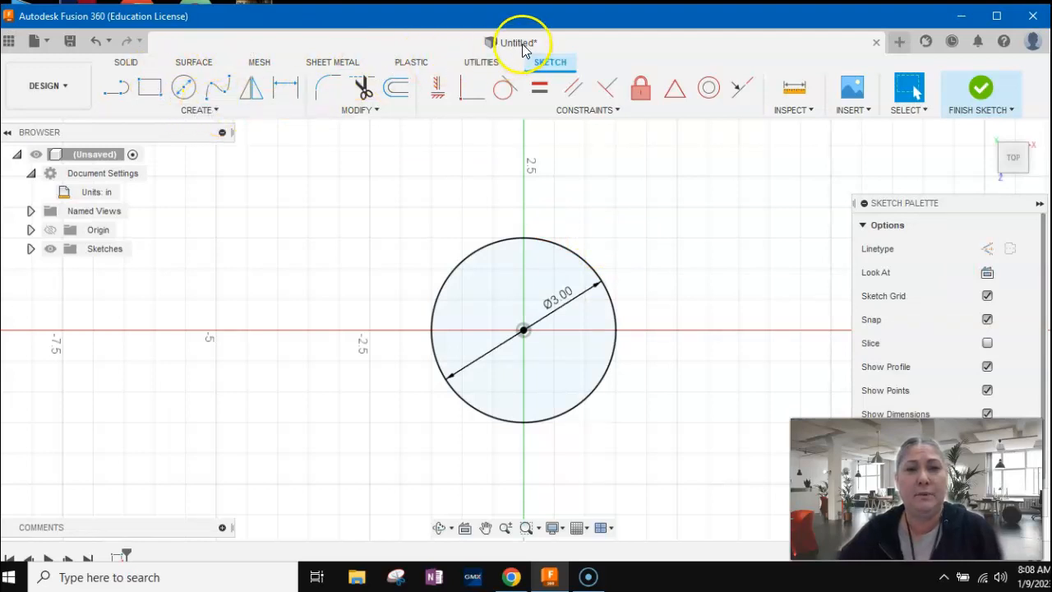
Save the design as "Day #7" in the 25 days of Fusion 360 project.
click(71, 42)
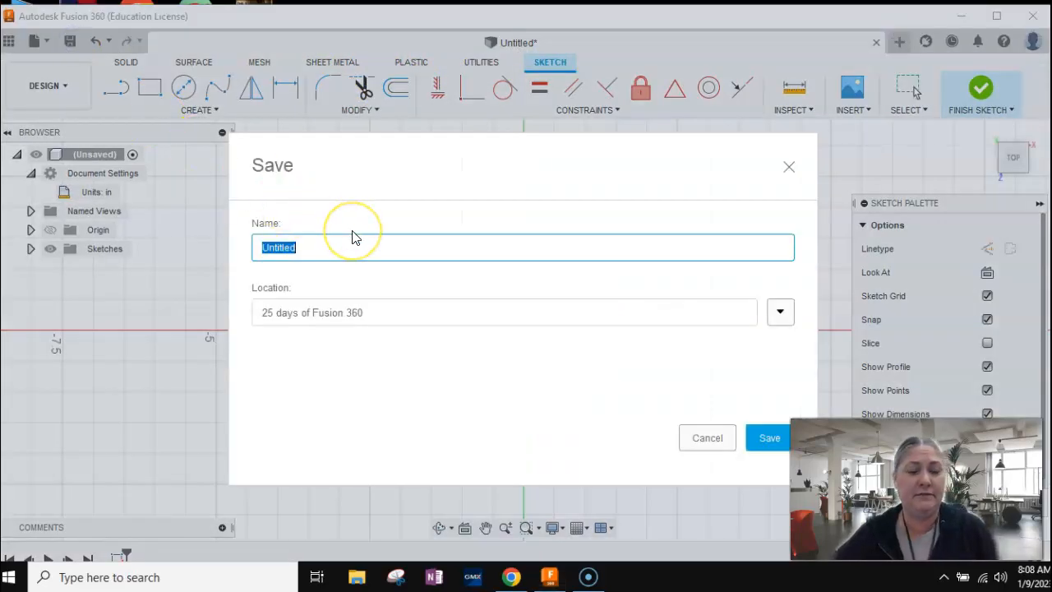
text(Day #7)
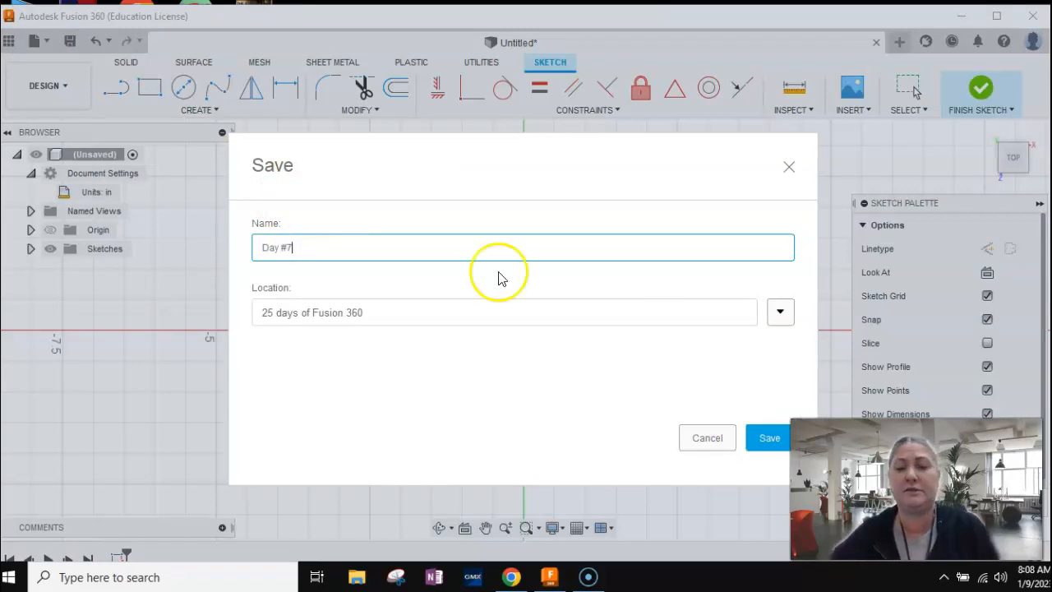
click(764, 437)
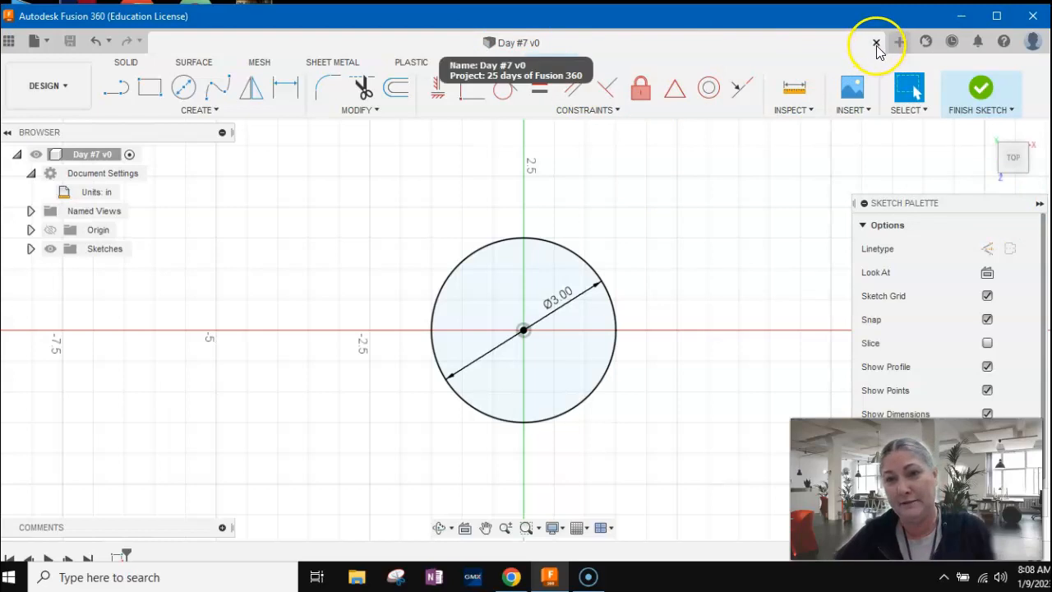
Draw a concentric circle 0.5 in in diameter at the origin inside the larger one and finish the sketch.
click(1040, 203)
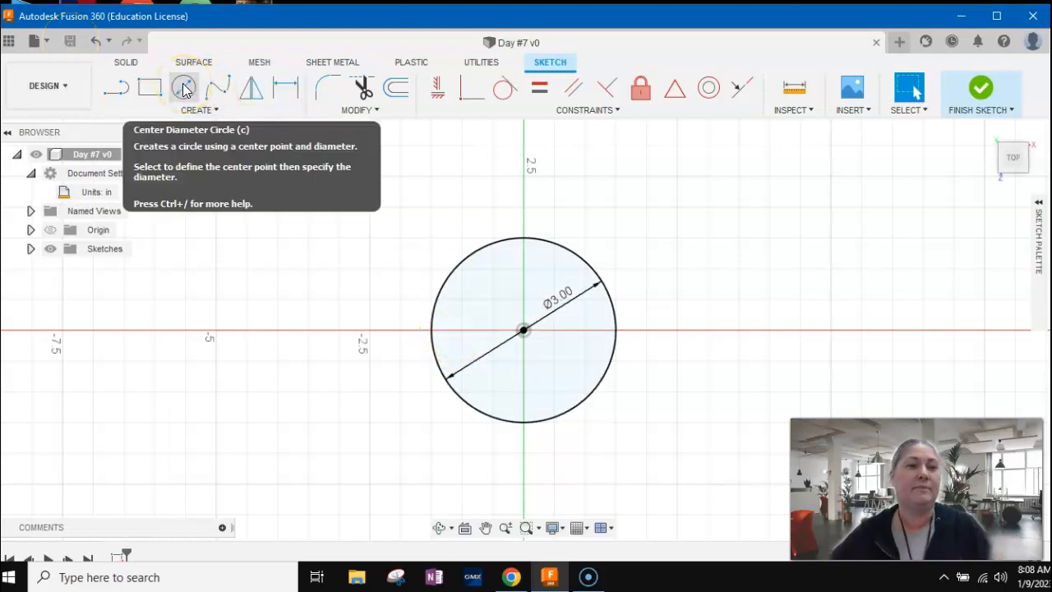
click(184, 88)
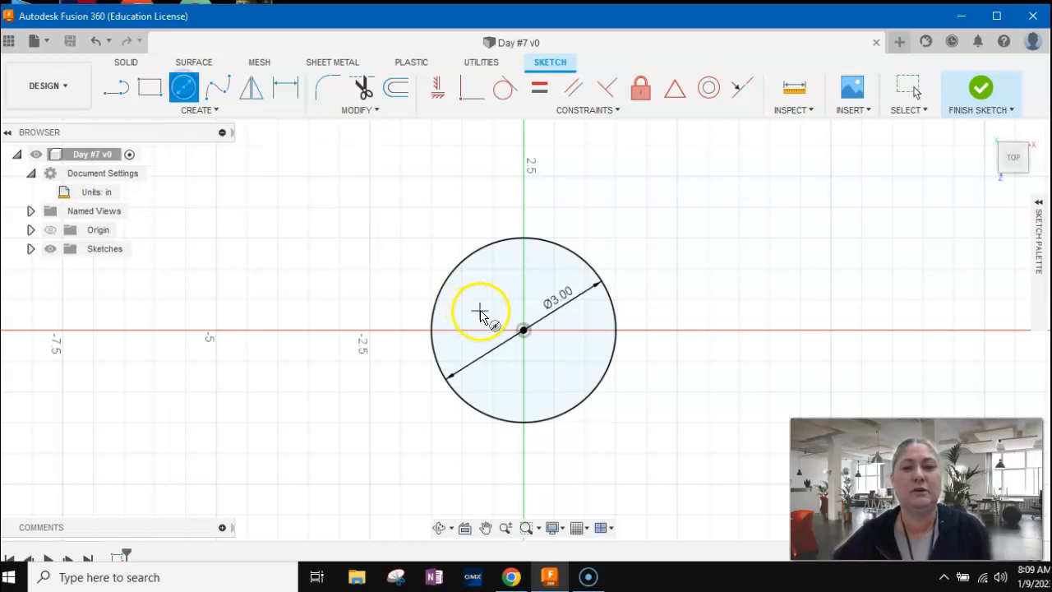
click(524, 330)
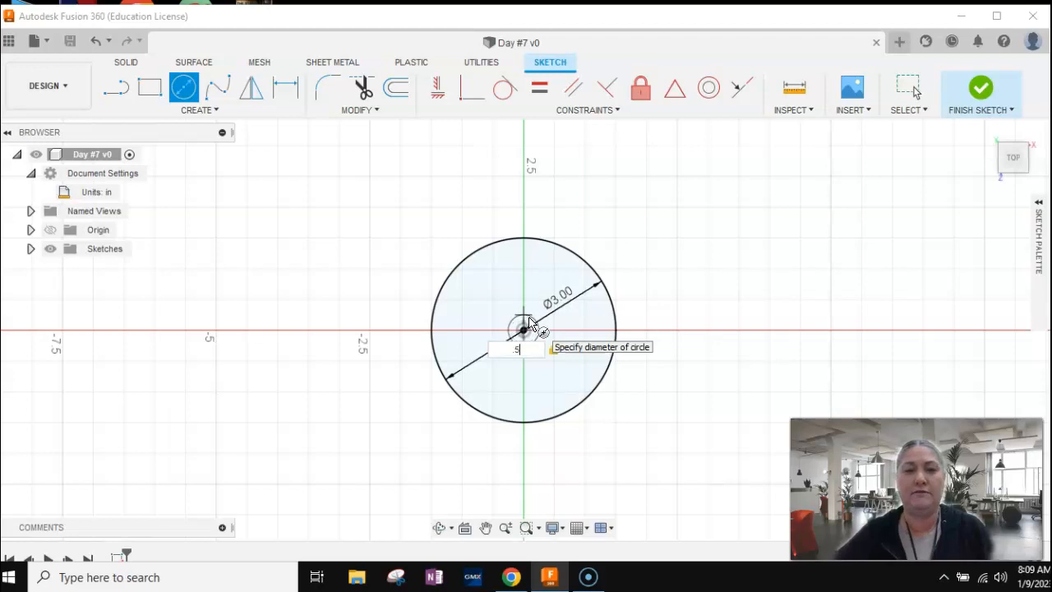
text(.5)
key(Return)
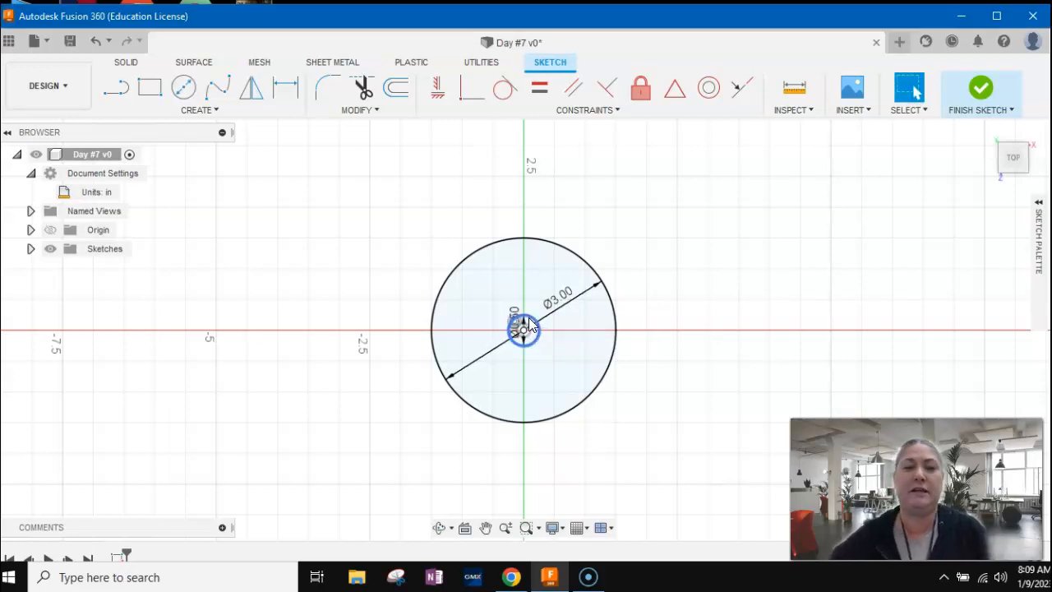
click(983, 92)
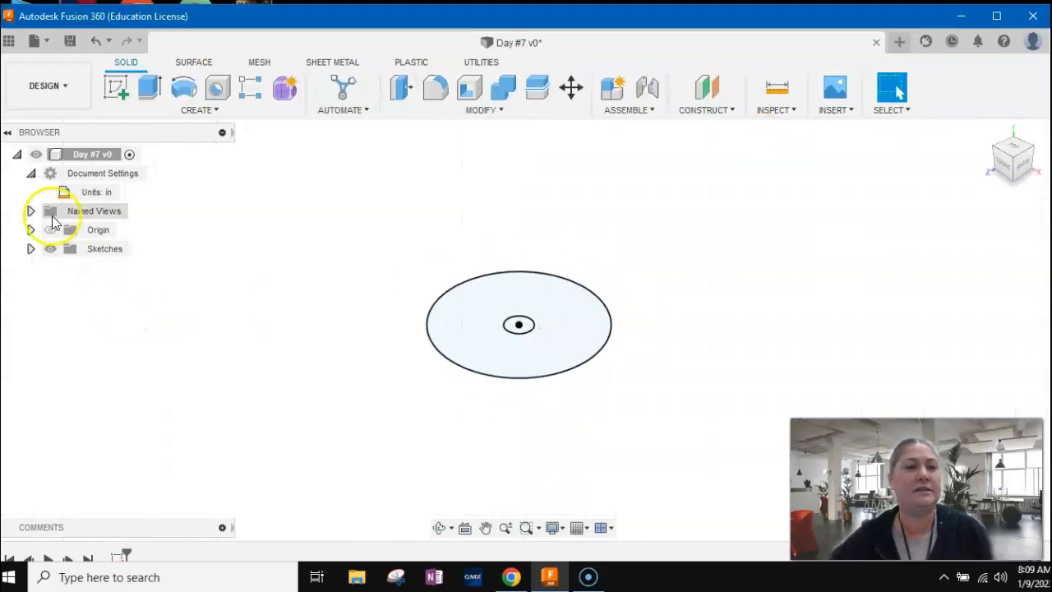
Extrude the ring profile between the two concentric circles upward by 0.50 in as a new body.
click(150, 87)
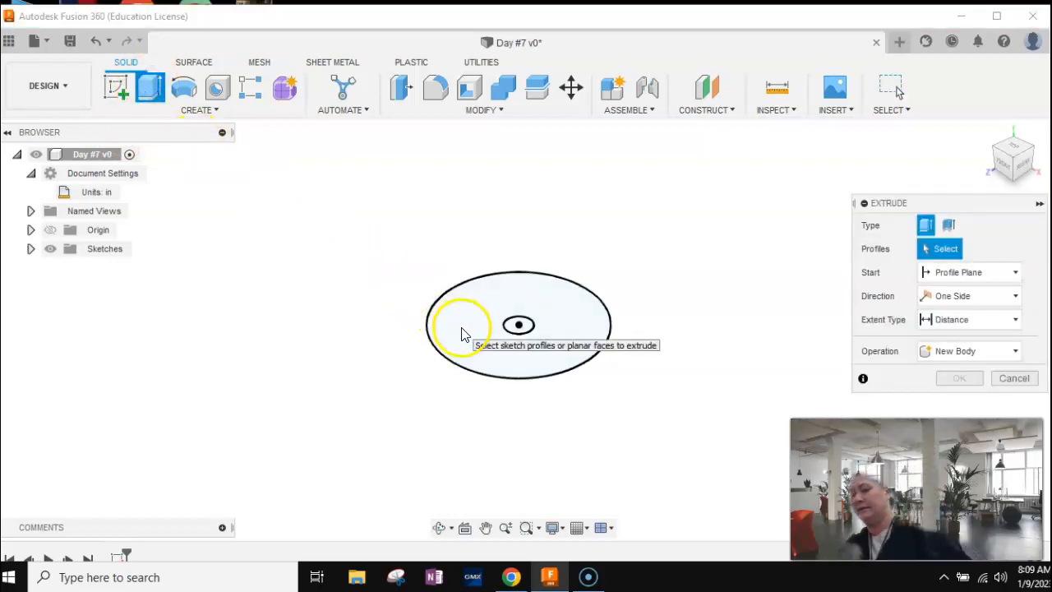
click(486, 306)
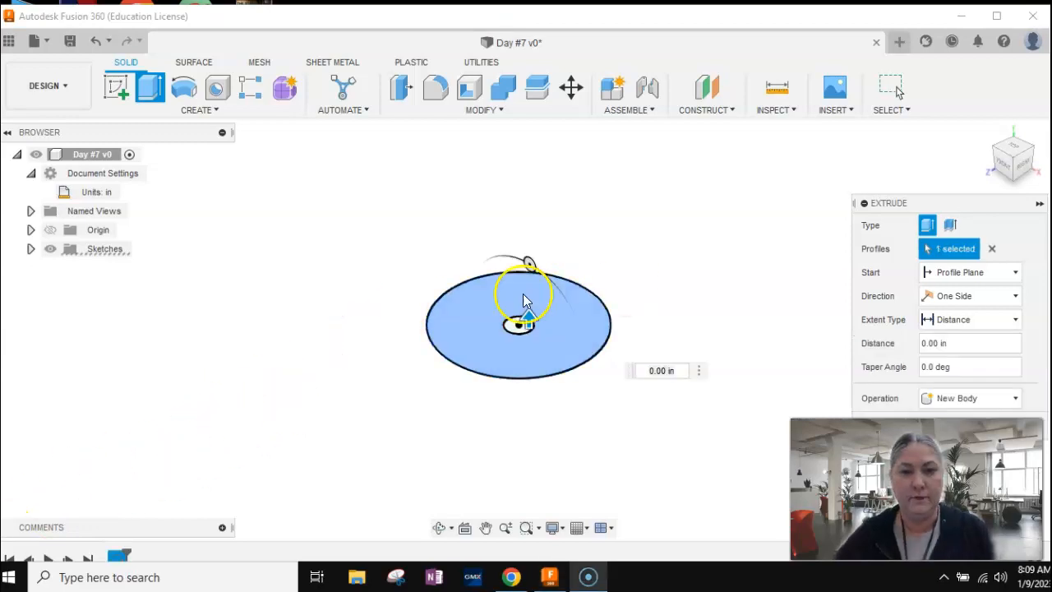
drag(533, 319, 531, 300)
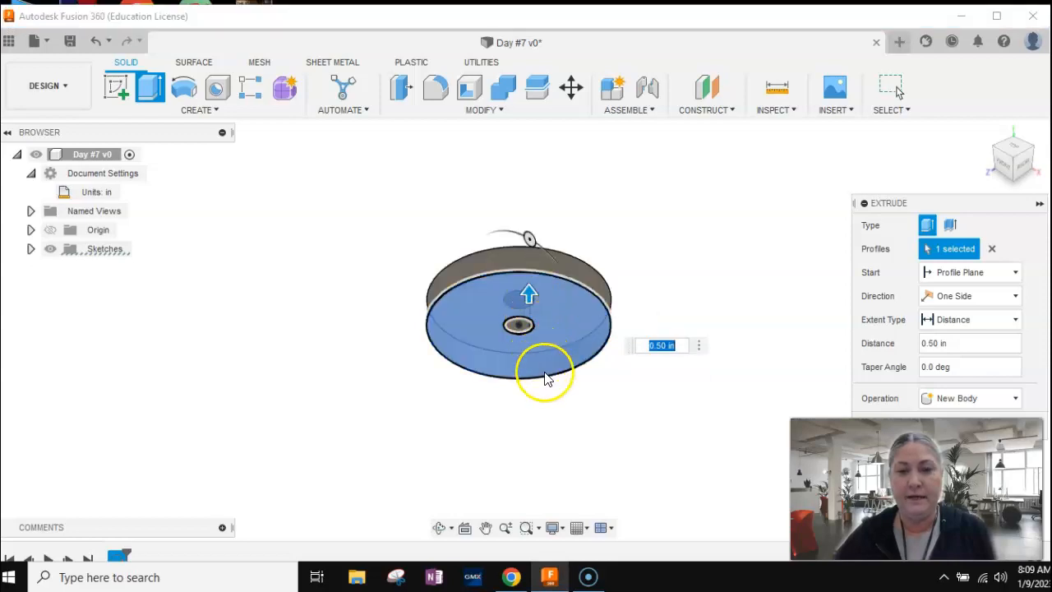
mouse_move(535, 297)
mouse_down()
mouse_move(532, 280)
mouse_move(533, 317)
mouse_move(532, 298)
mouse_up()
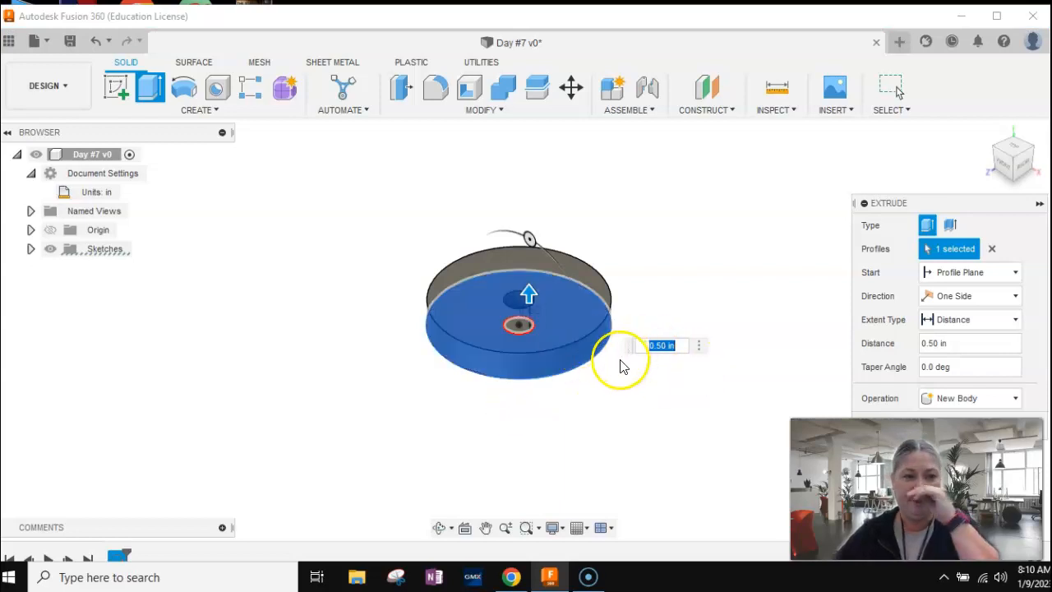
key(Return)
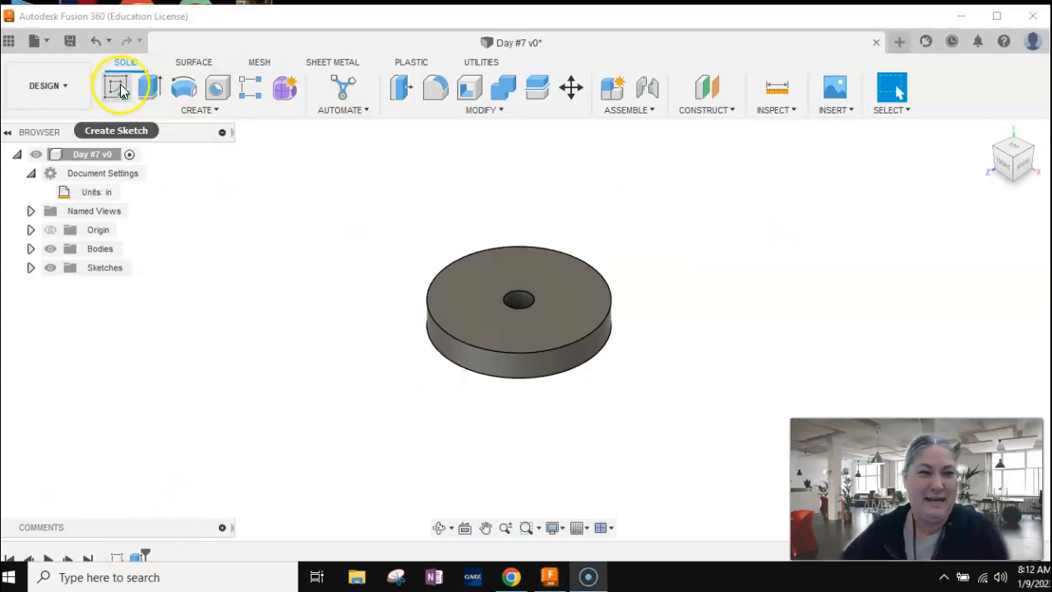
Start a sketch on the disc's top face and draw a 0.25 in diameter circle between the centre hole and the outer edge.
click(117, 87)
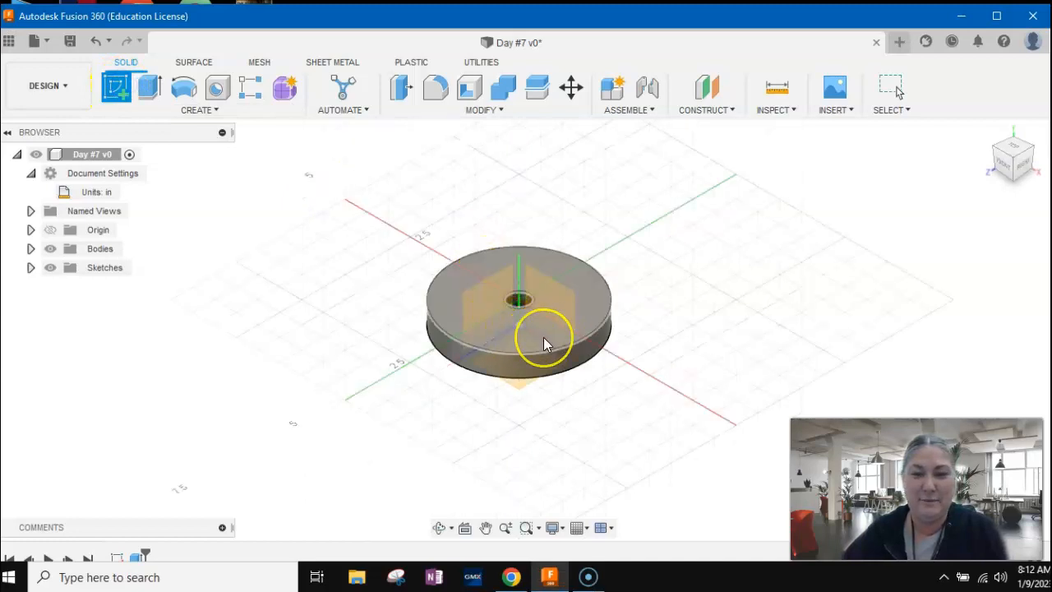
scroll(544, 337, up, 5)
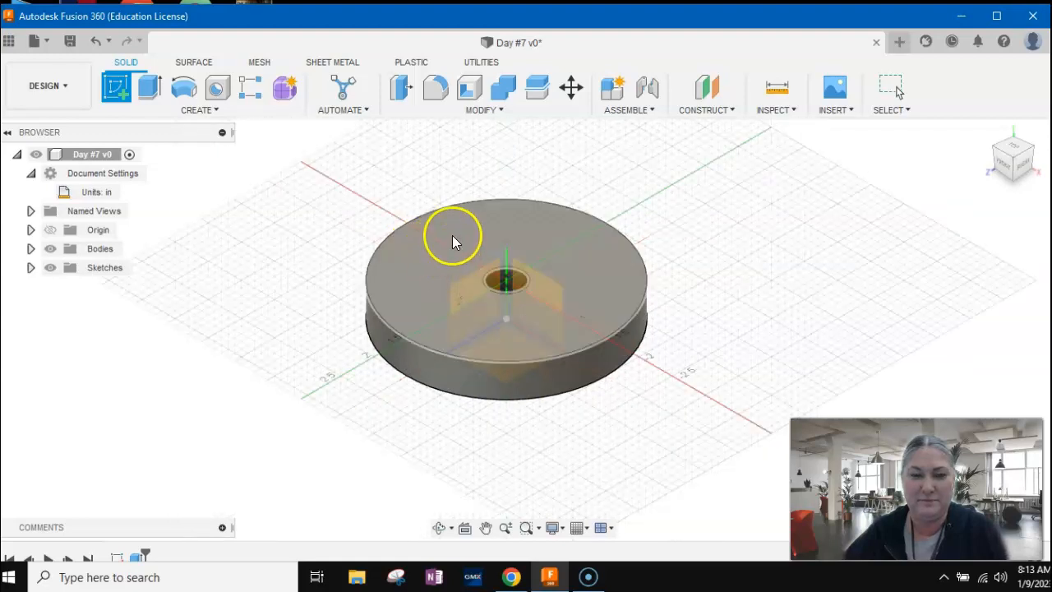
click(494, 205)
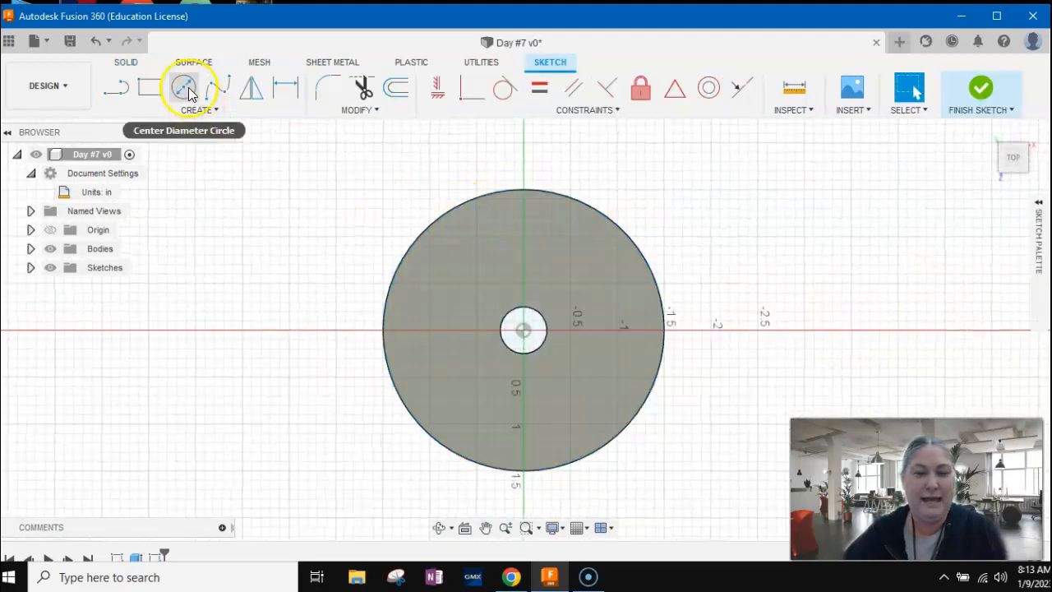
click(188, 94)
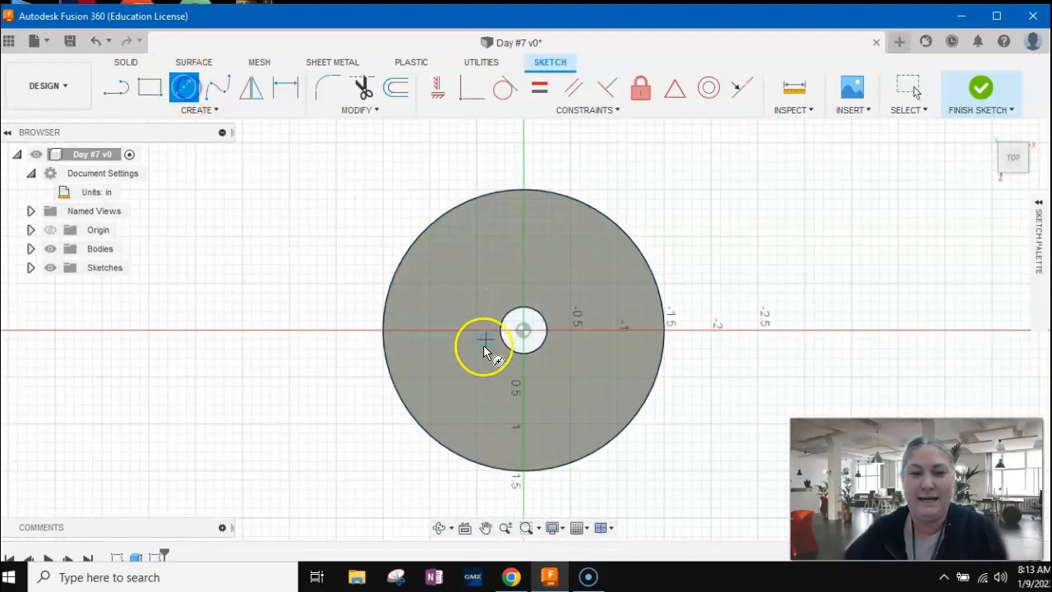
click(464, 402)
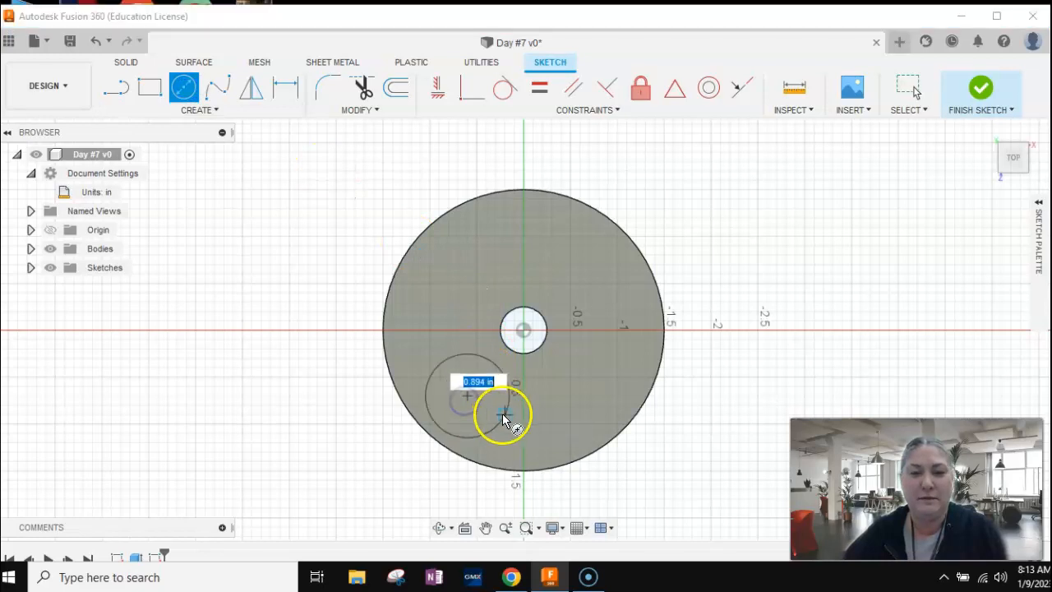
text(.5)
key(Tab)
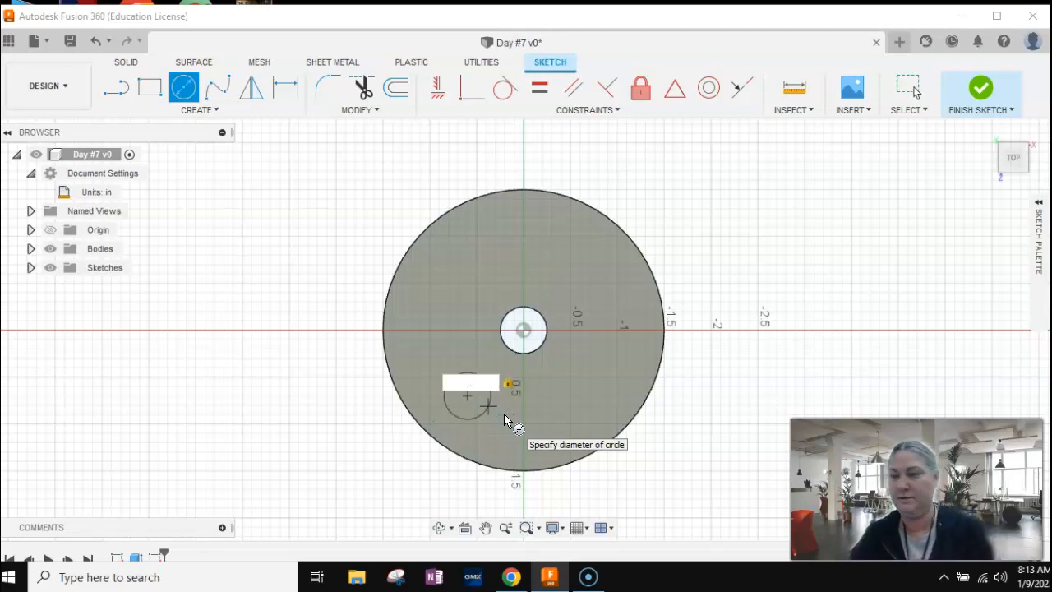
text(.25)
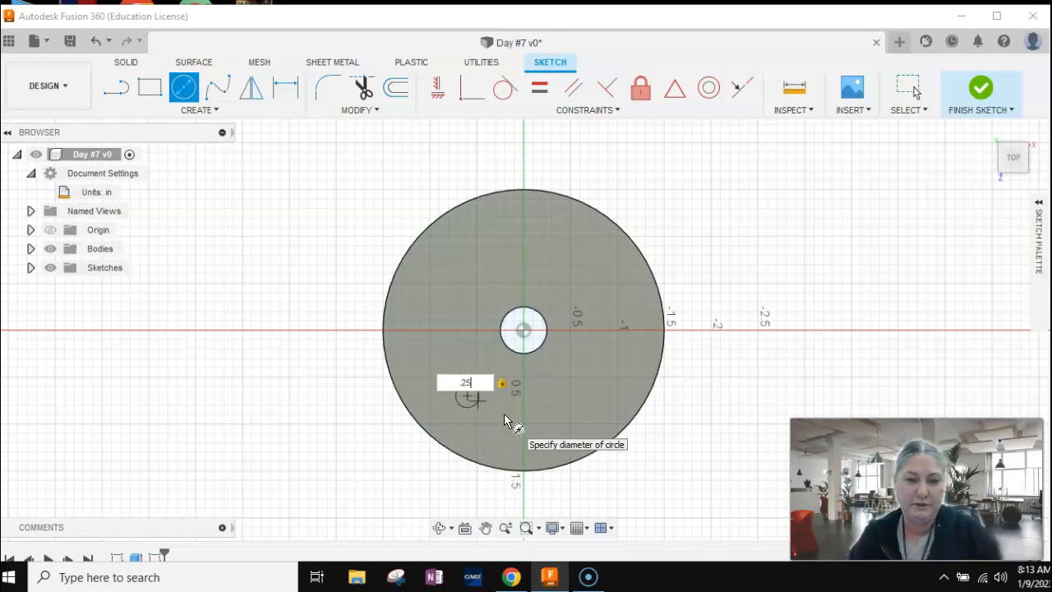
key(Return)
key(Escape)
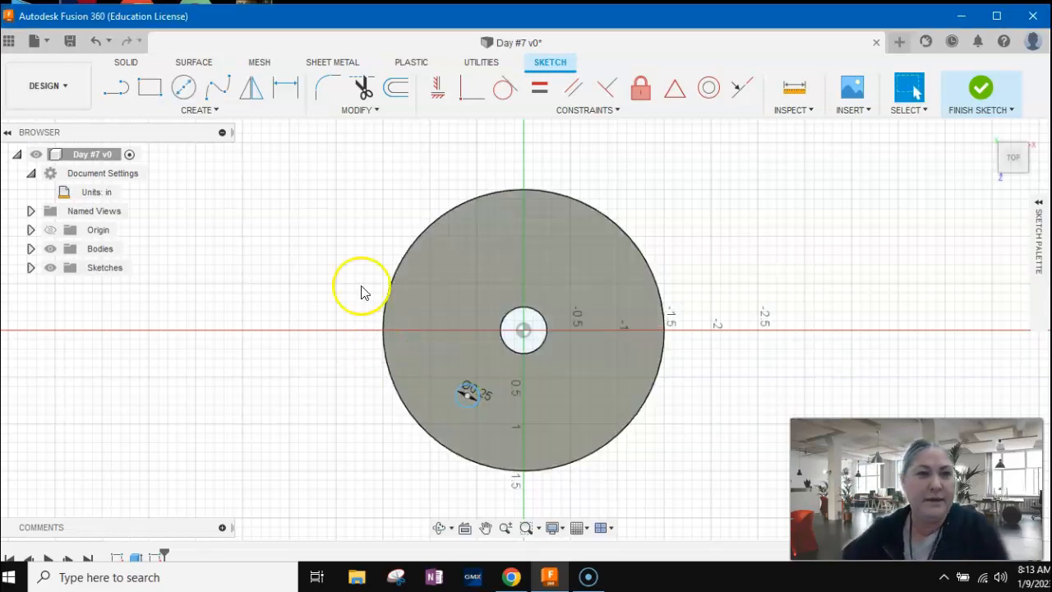
Dimension the small circle's centre 0.75 in vertically from the origin, place the dimension outside the disc, and finish the sketch.
click(286, 87)
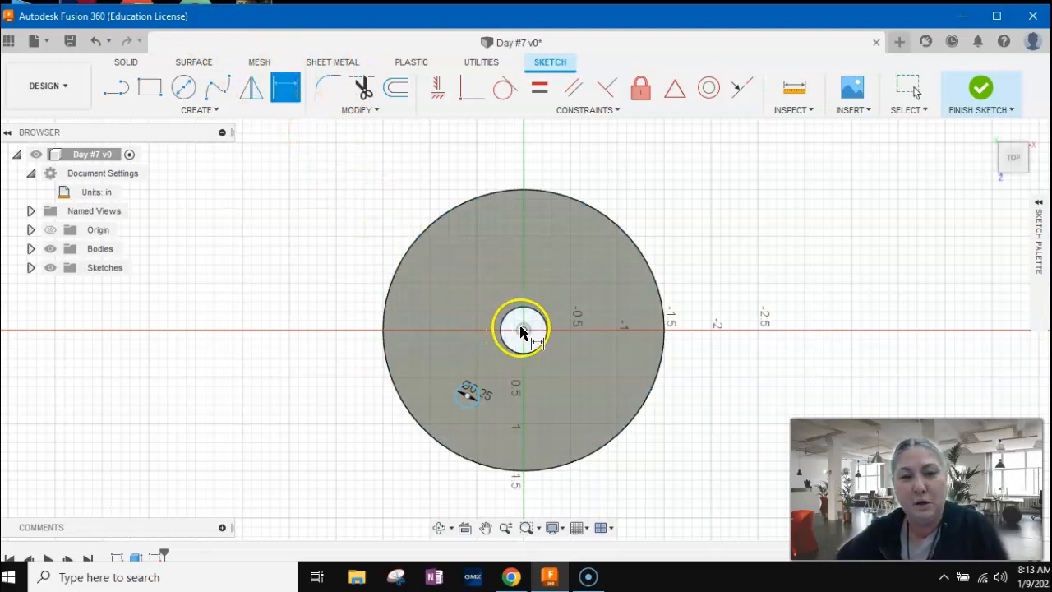
scroll(526, 334, up, 3)
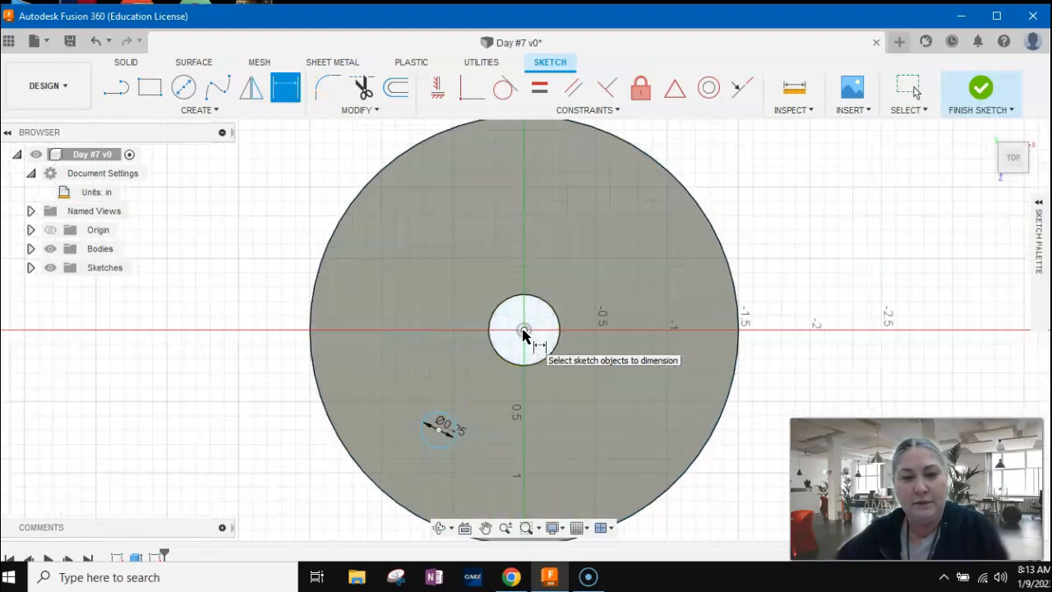
scroll(525, 335, up, 1)
click(524, 331)
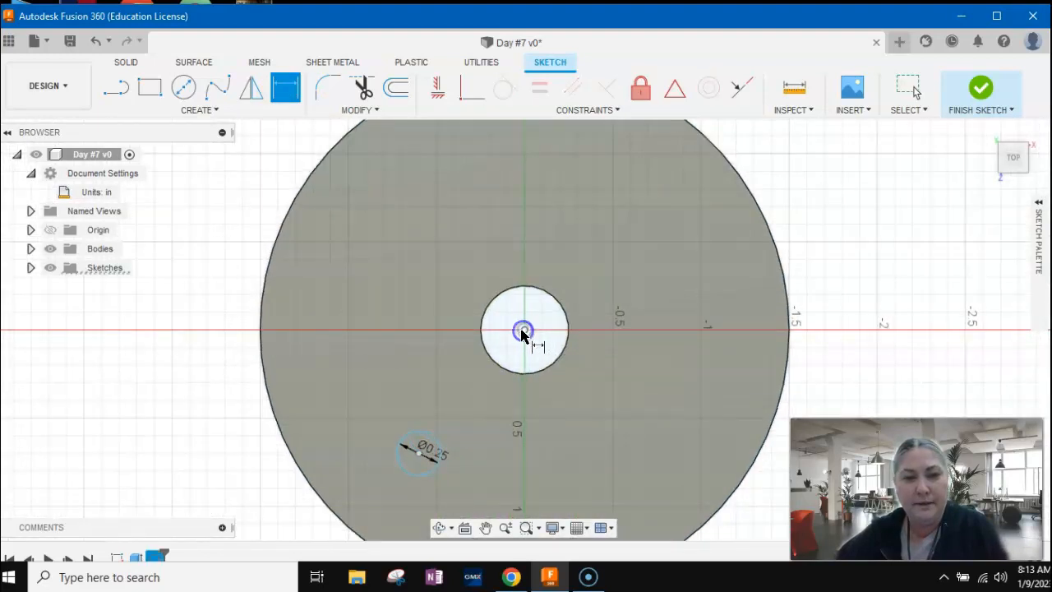
click(419, 452)
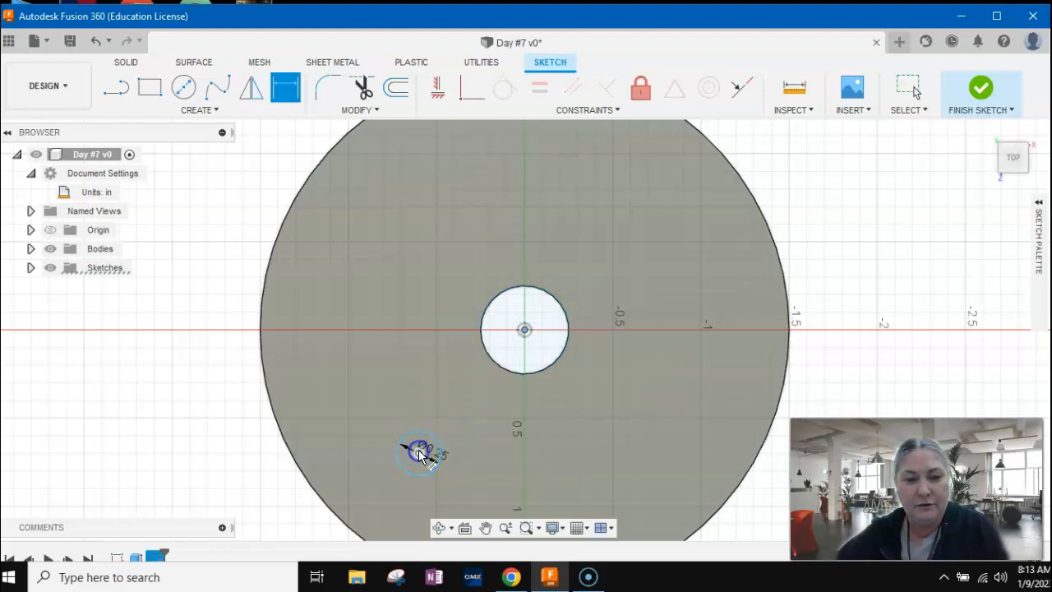
click(400, 378)
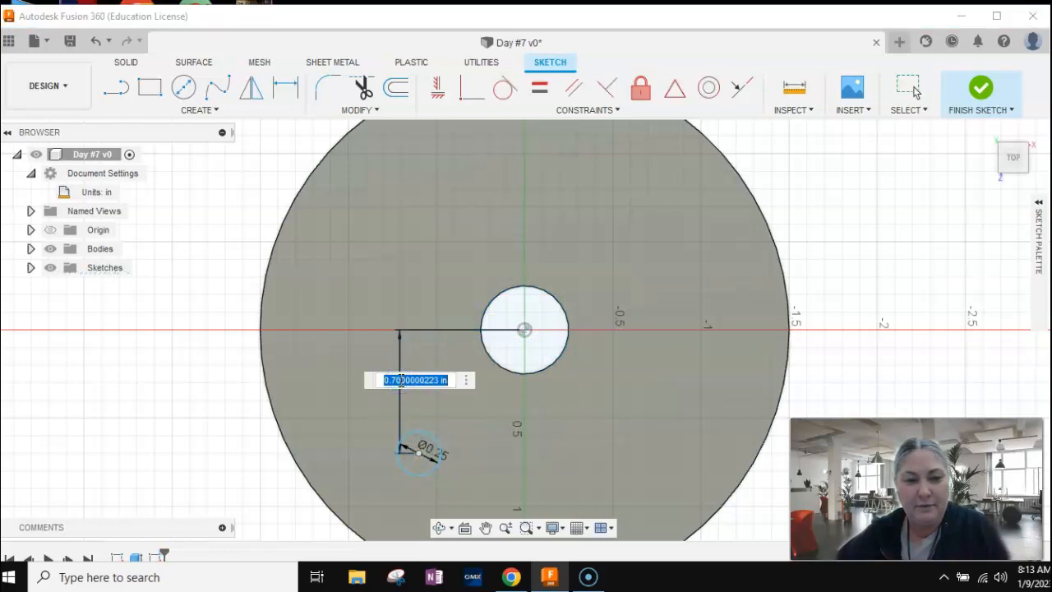
text(.75)
key(Return)
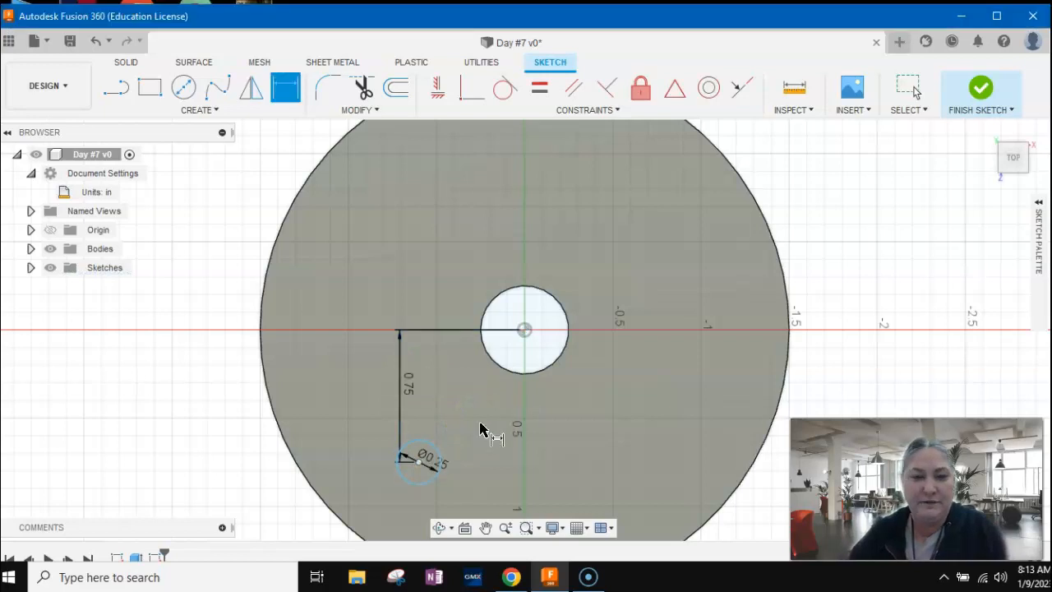
drag(425, 369, 215, 399)
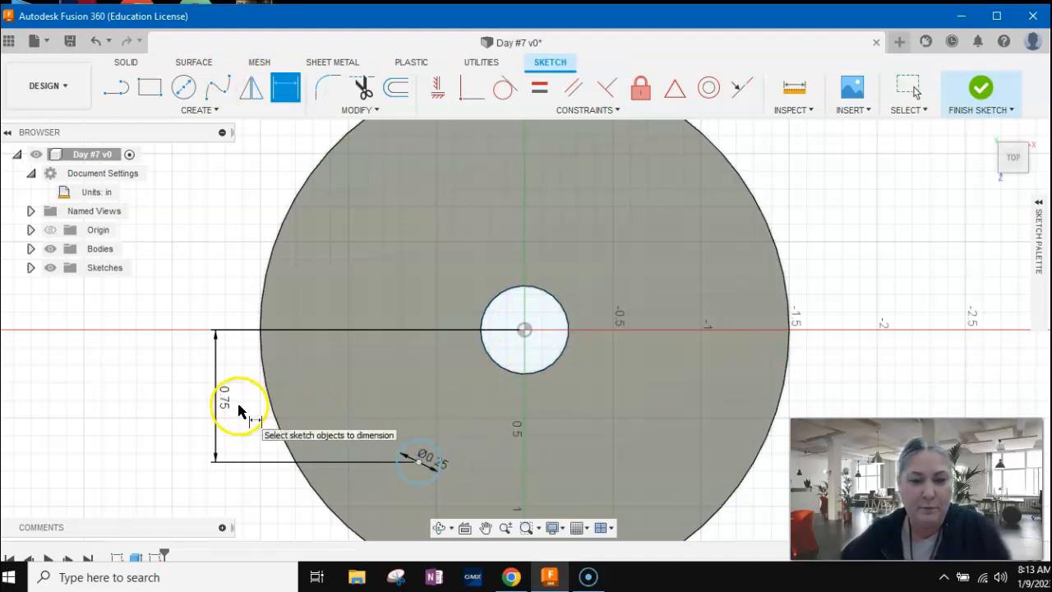
scroll(587, 400, down, 2)
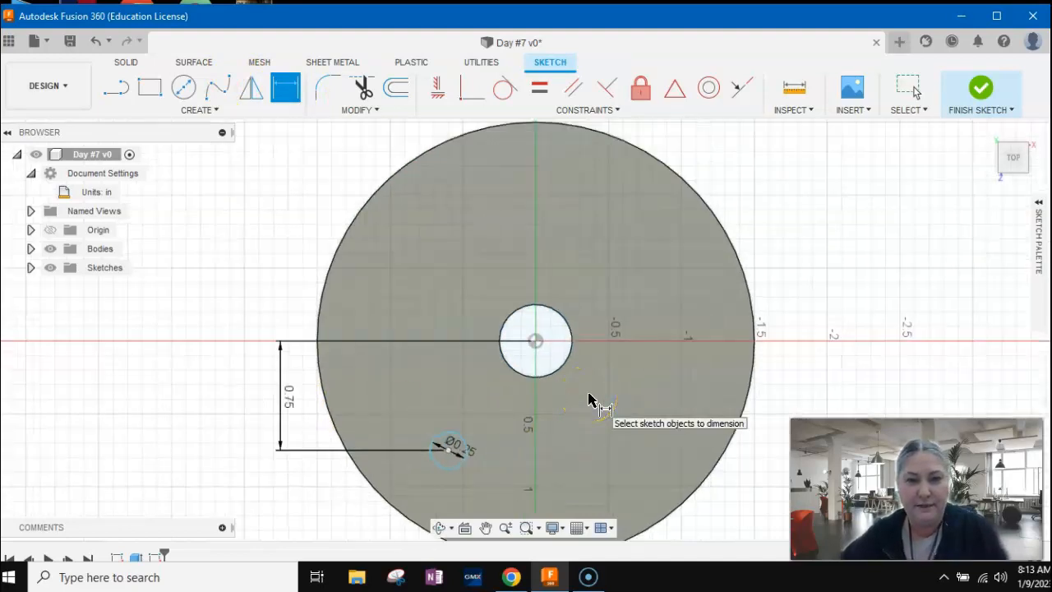
click(978, 90)
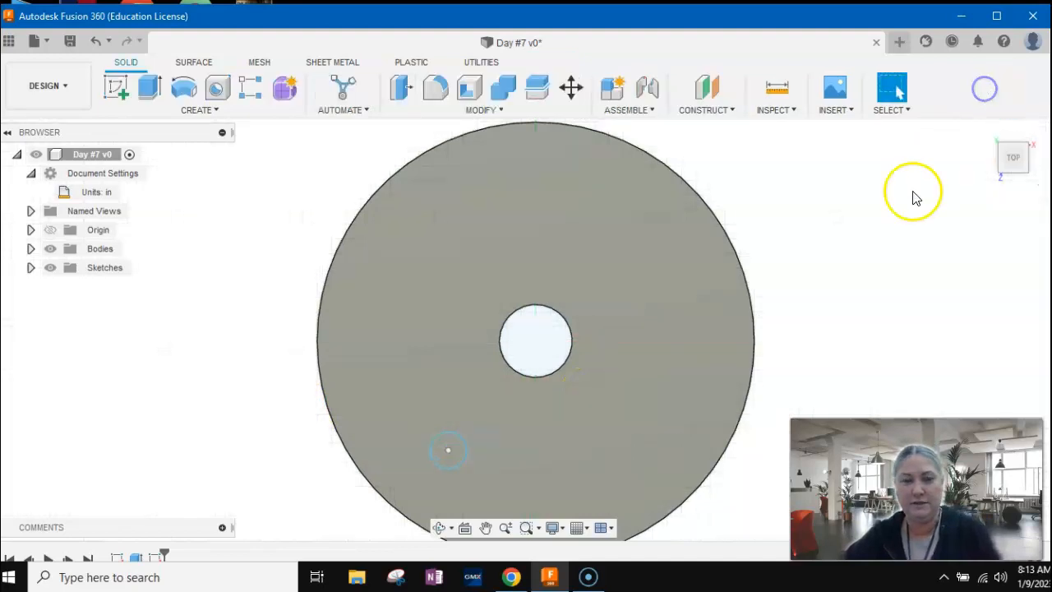
Return to the home view and apply a dark blue appearance to the disc body.
click(987, 130)
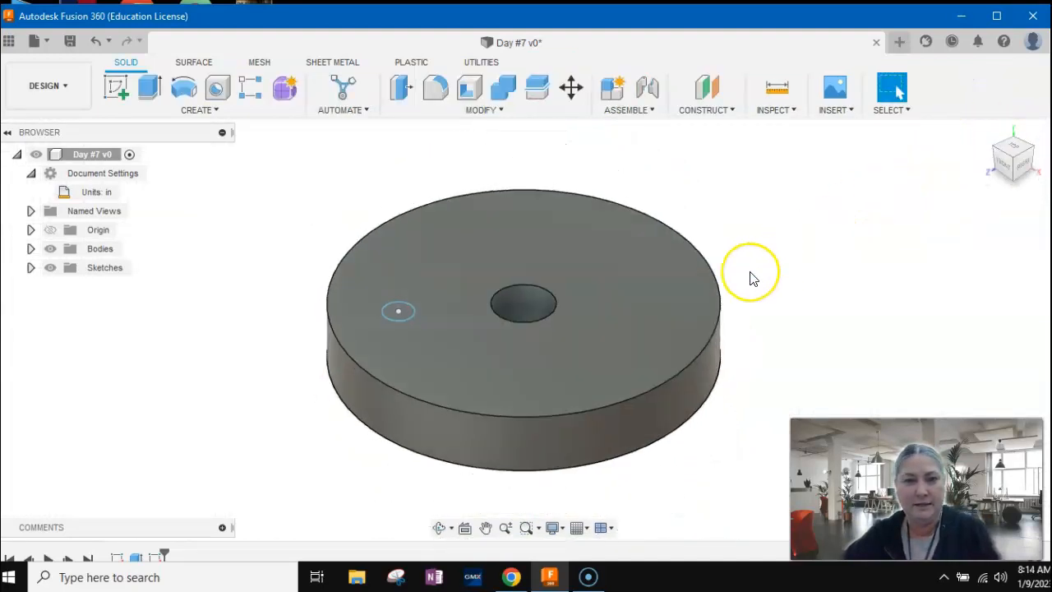
mouse_move(400, 170)
mouse_down()
mouse_move(408, 237)
mouse_move(733, 451)
mouse_move(768, 453)
mouse_up()
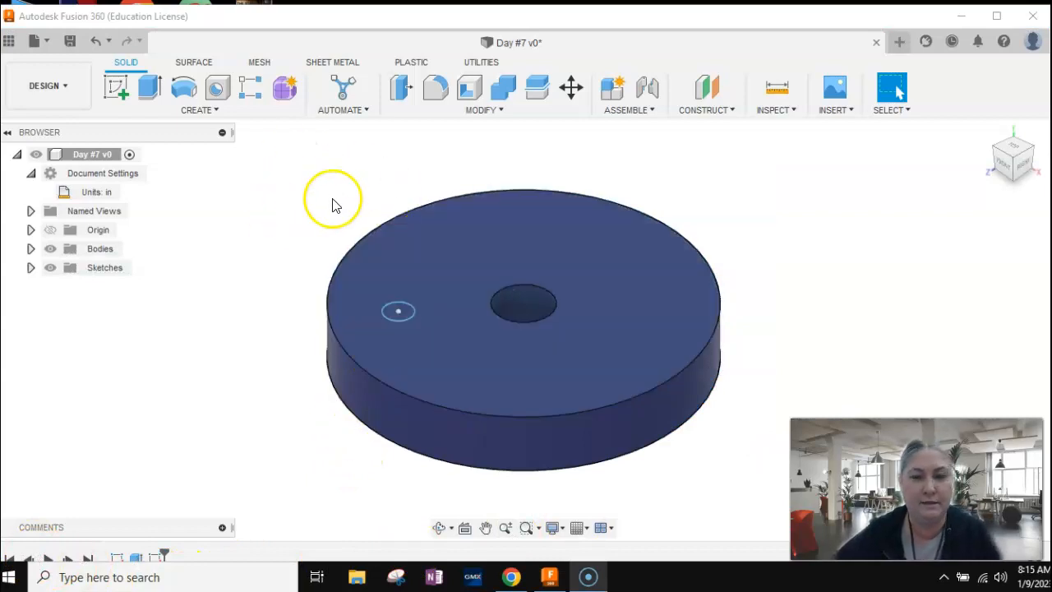
Extrude the 0.25 in circle -1.50 in as a cut through the disc.
click(151, 88)
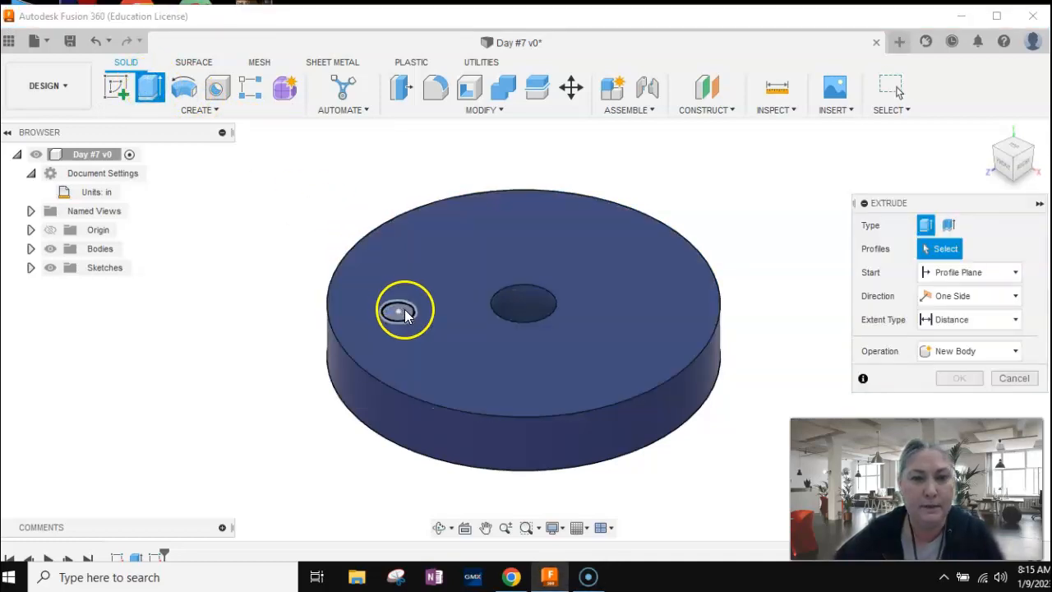
click(403, 312)
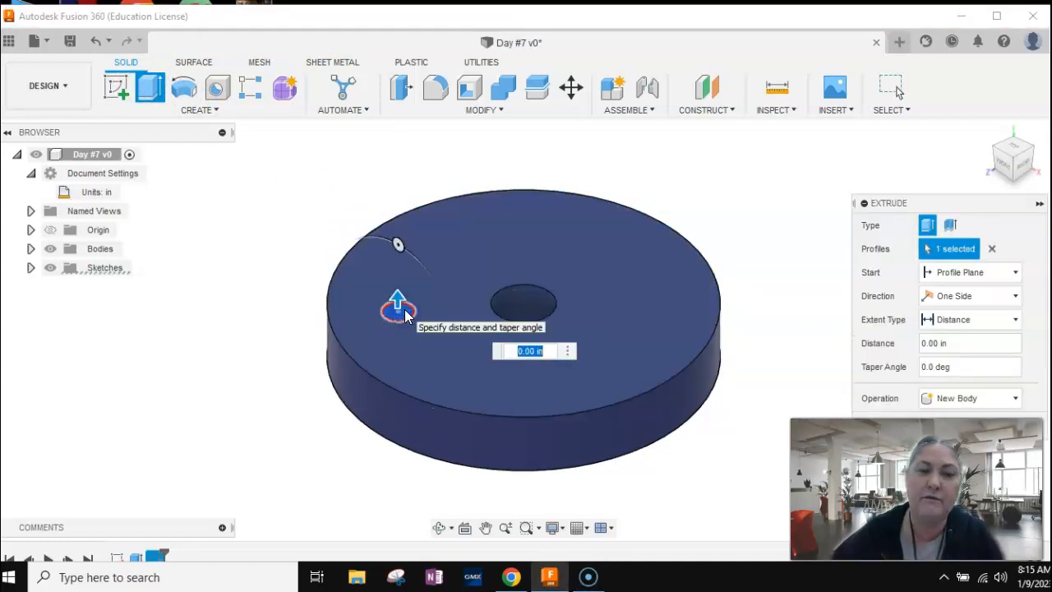
scroll(405, 313, up, 2)
drag(399, 297, 390, 492)
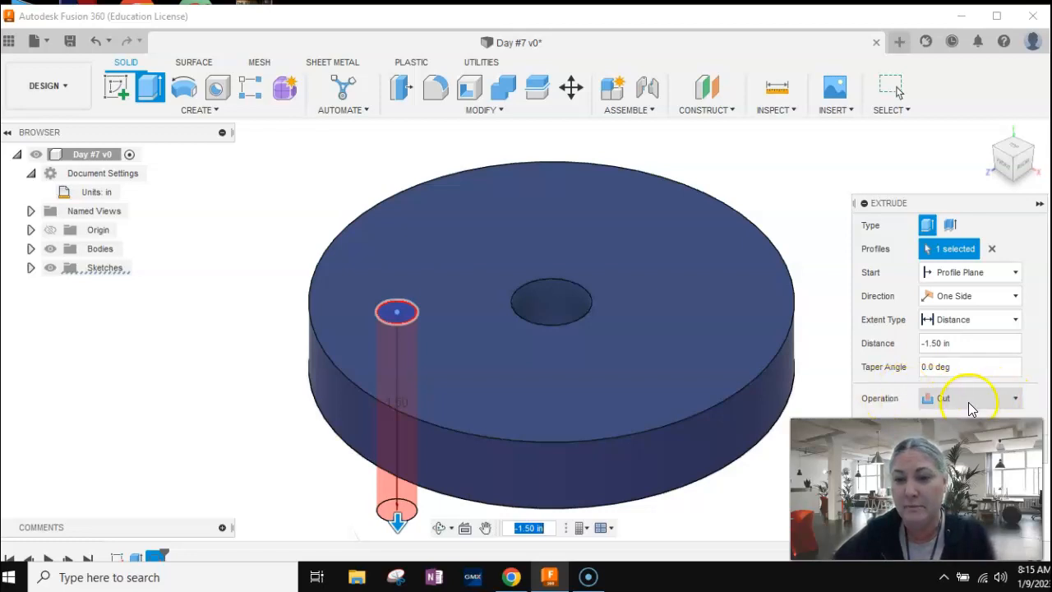
click(375, 272)
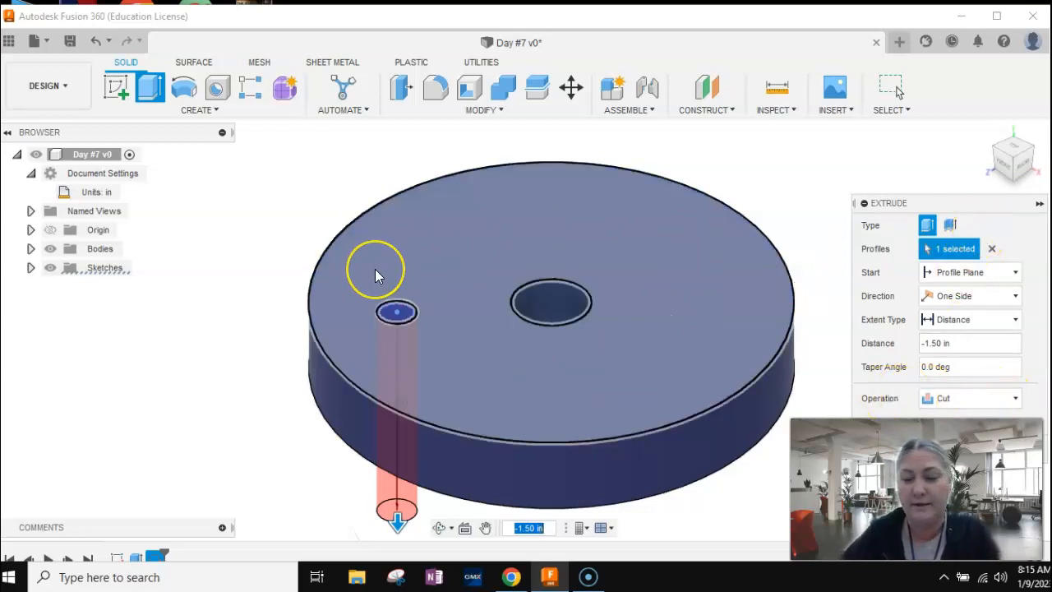
key(Return)
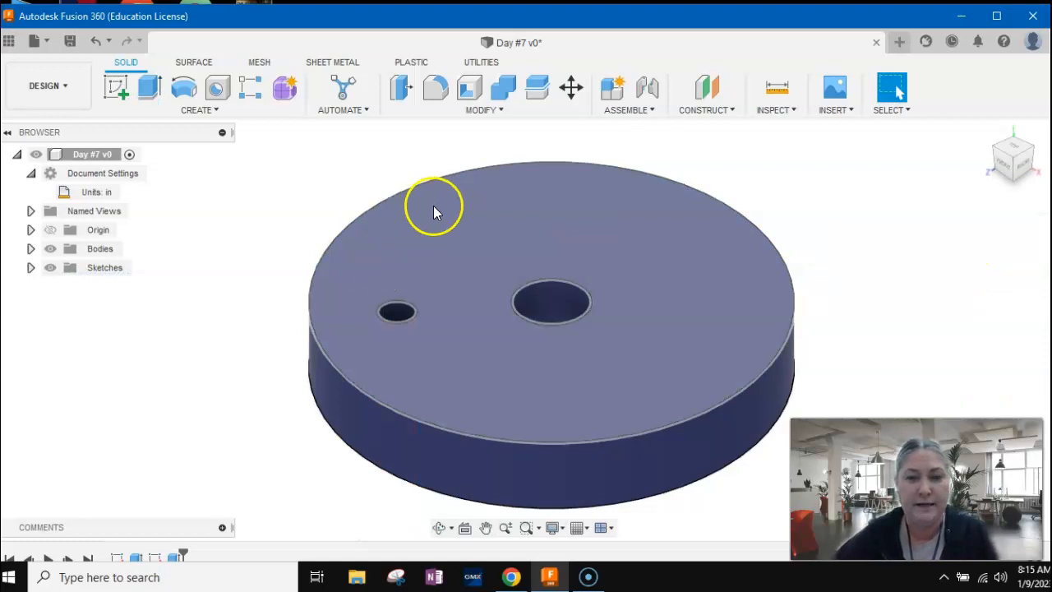
Start a pattern on the disc and set its type to Circular Pattern.
scroll(615, 307, down, 5)
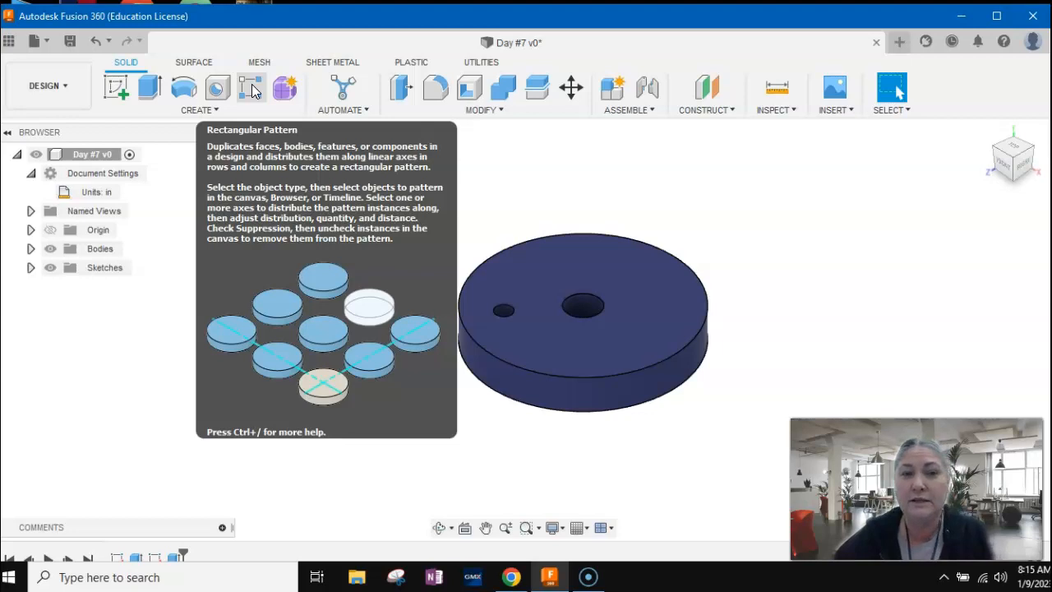
click(252, 88)
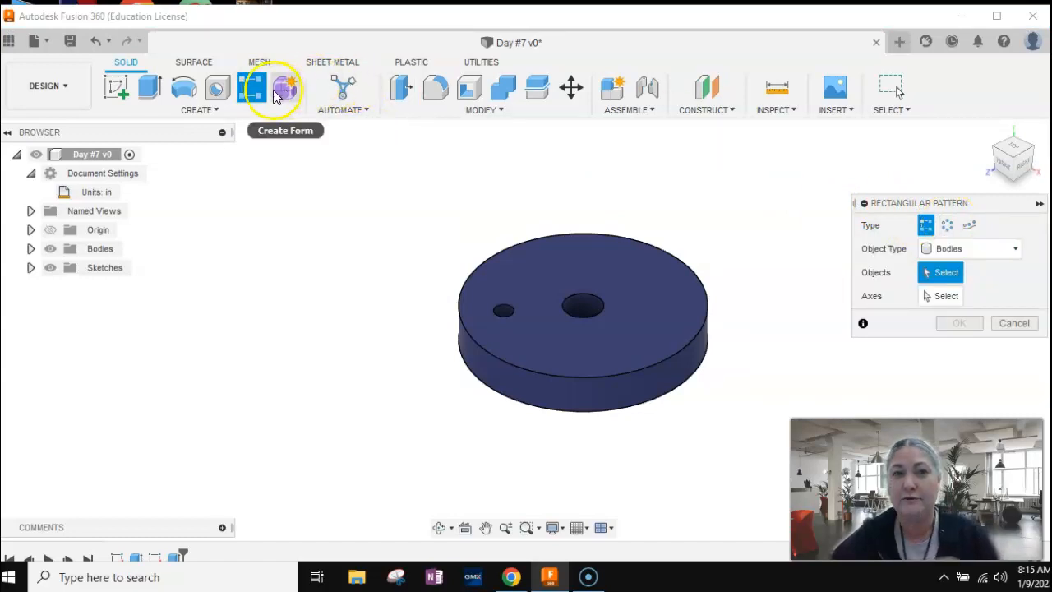
click(212, 110)
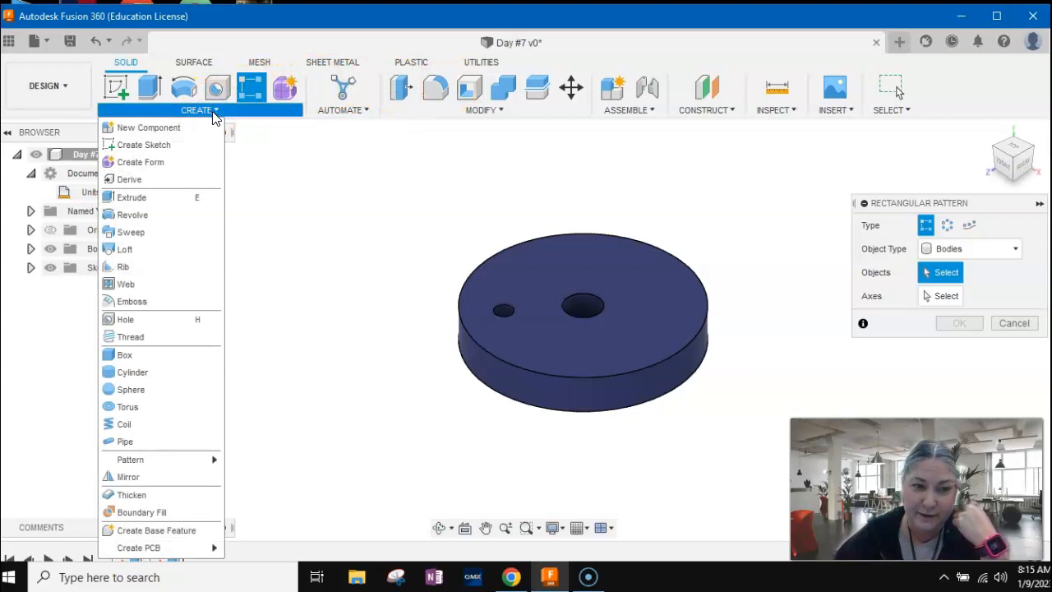
mouse_move(159, 462)
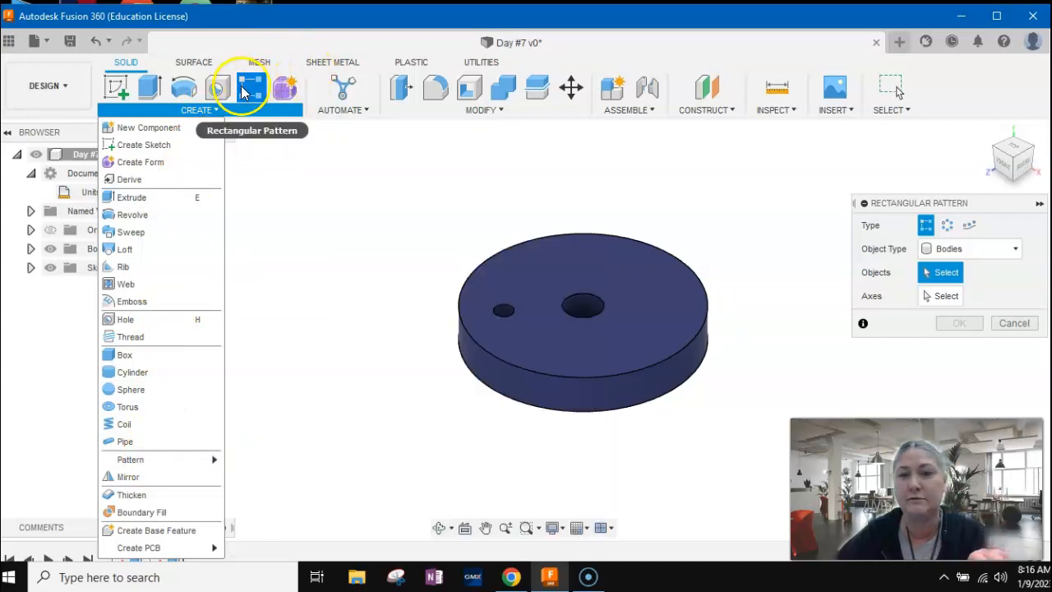
click(949, 225)
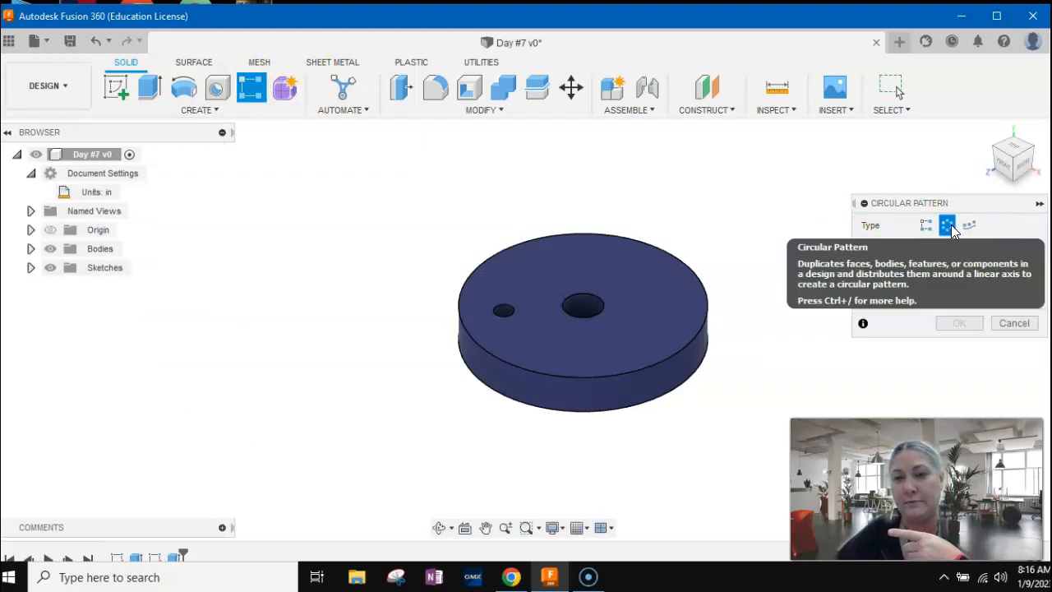
click(971, 227)
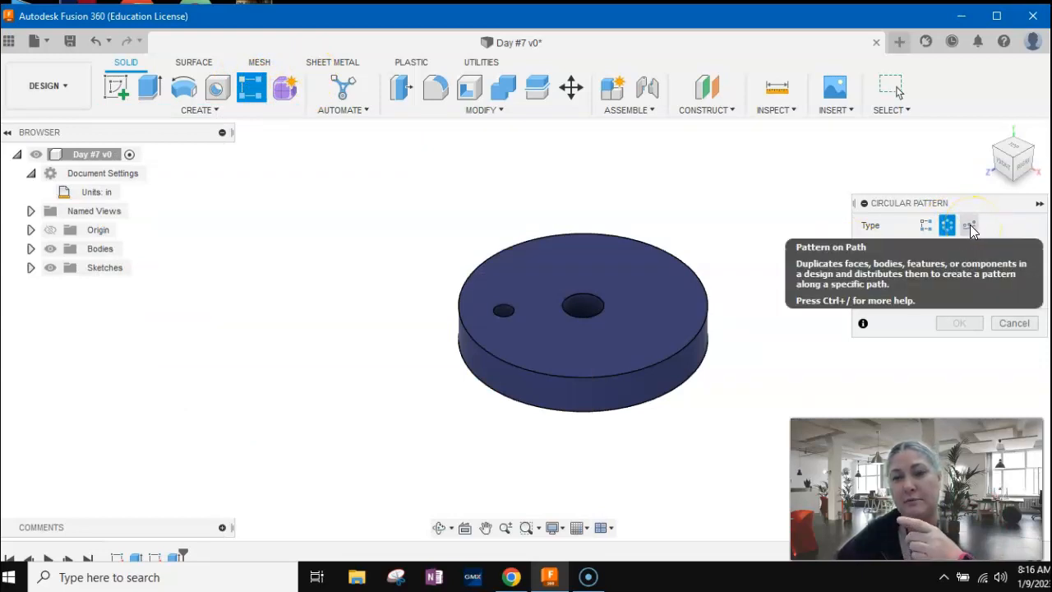
click(945, 228)
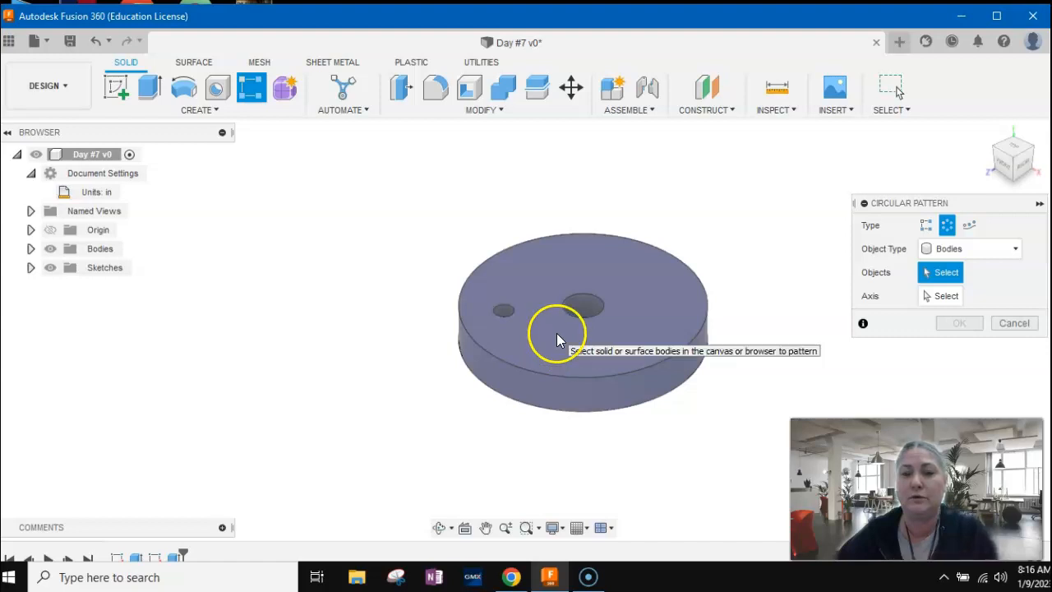
Set the pattern's object type to Features and select the small 0.25 in hole as the object to repeat.
click(506, 312)
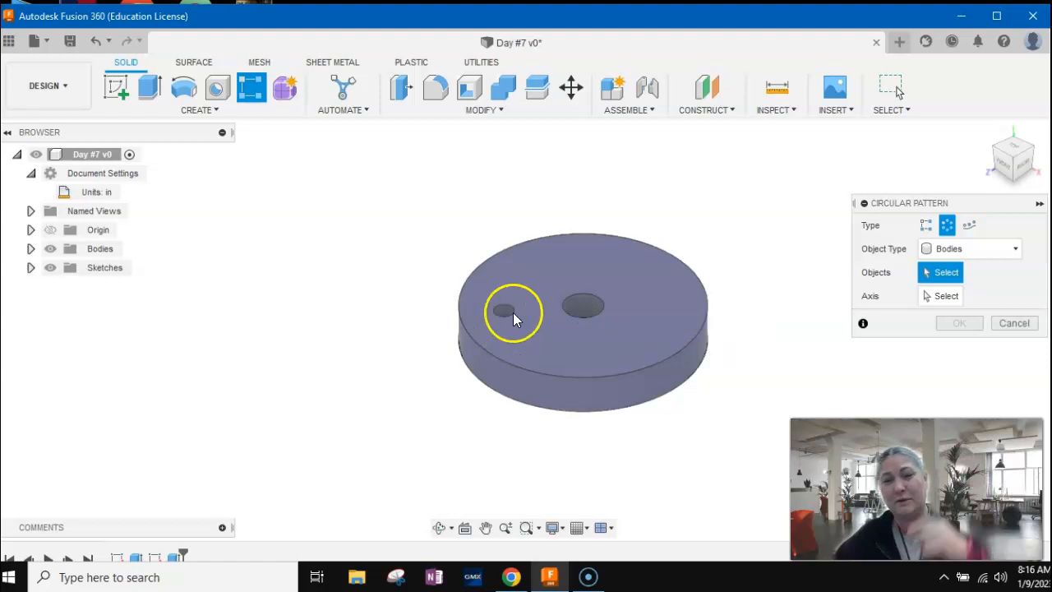
click(979, 254)
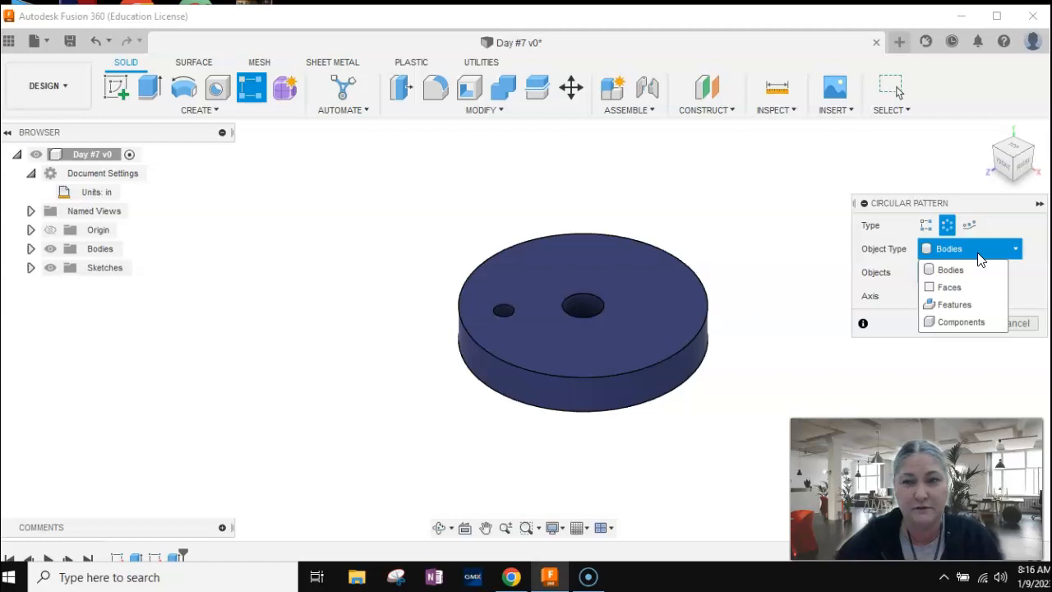
click(987, 244)
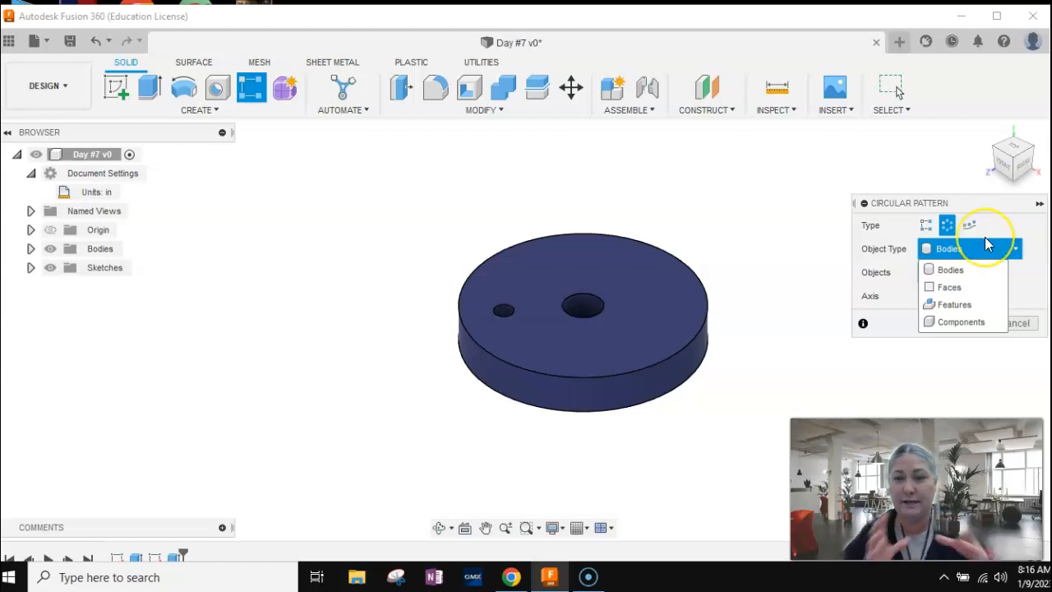
click(980, 305)
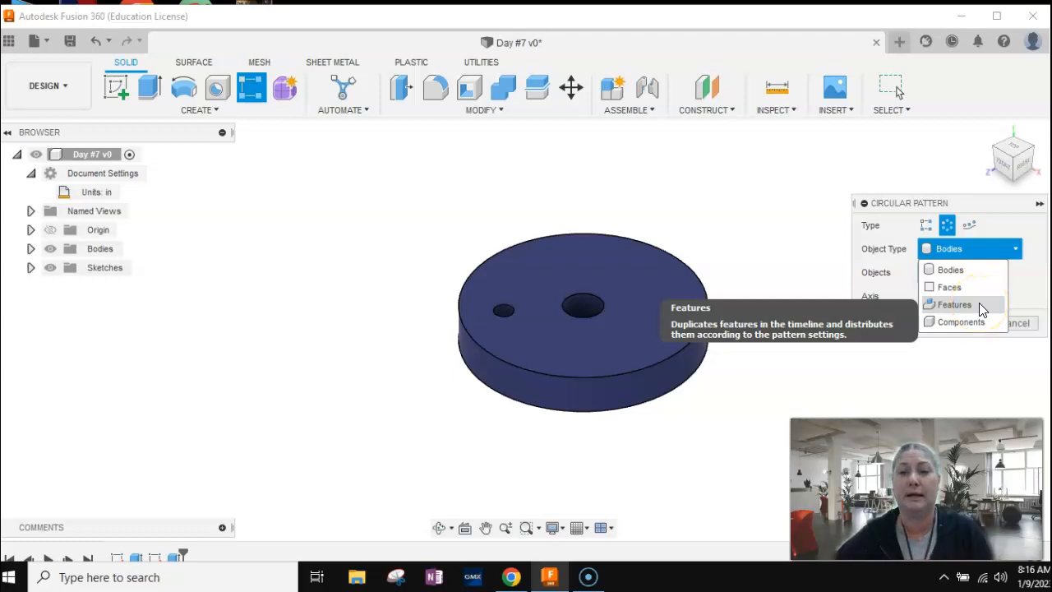
click(979, 304)
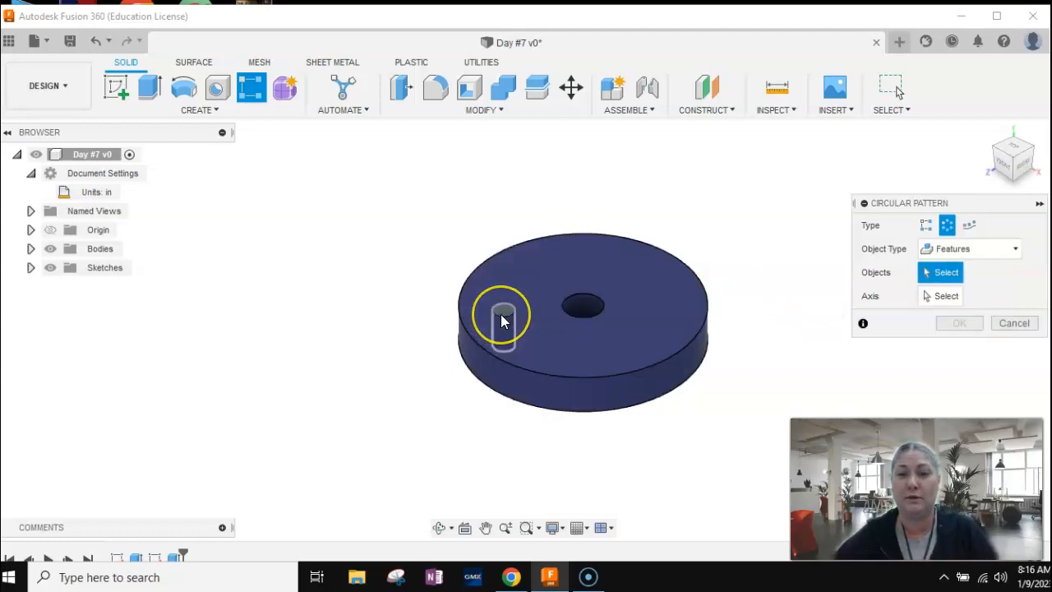
click(563, 311)
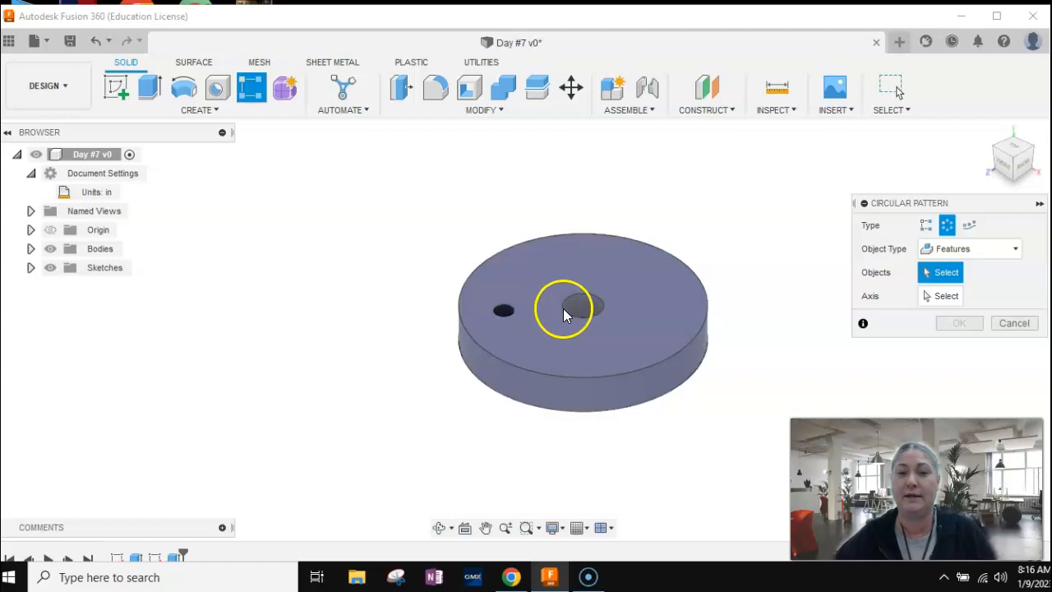
click(502, 314)
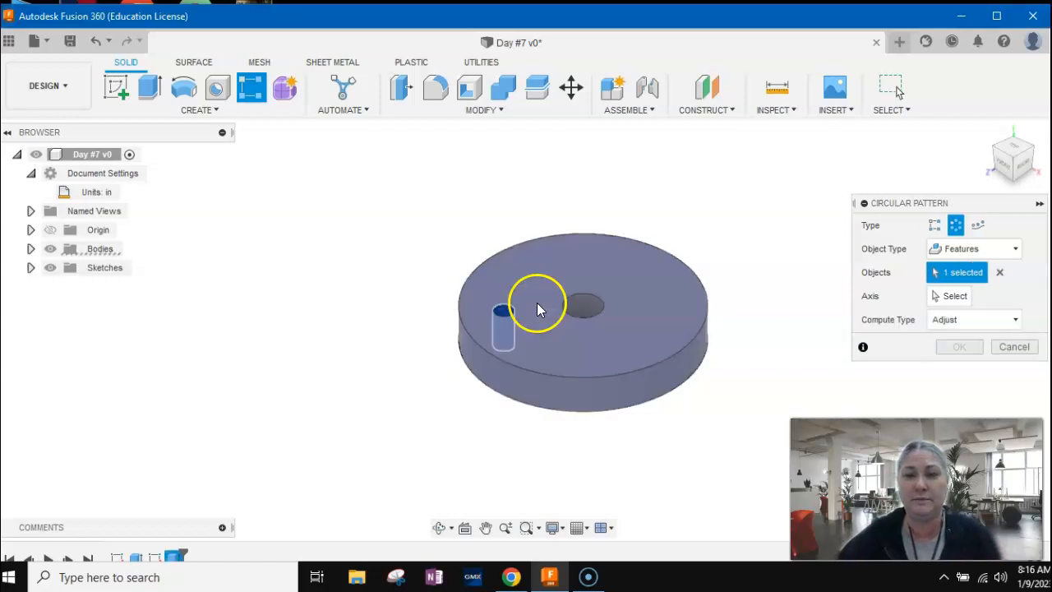
Choose the vertical axis through the centre hole as the circular pattern's axis.
click(950, 296)
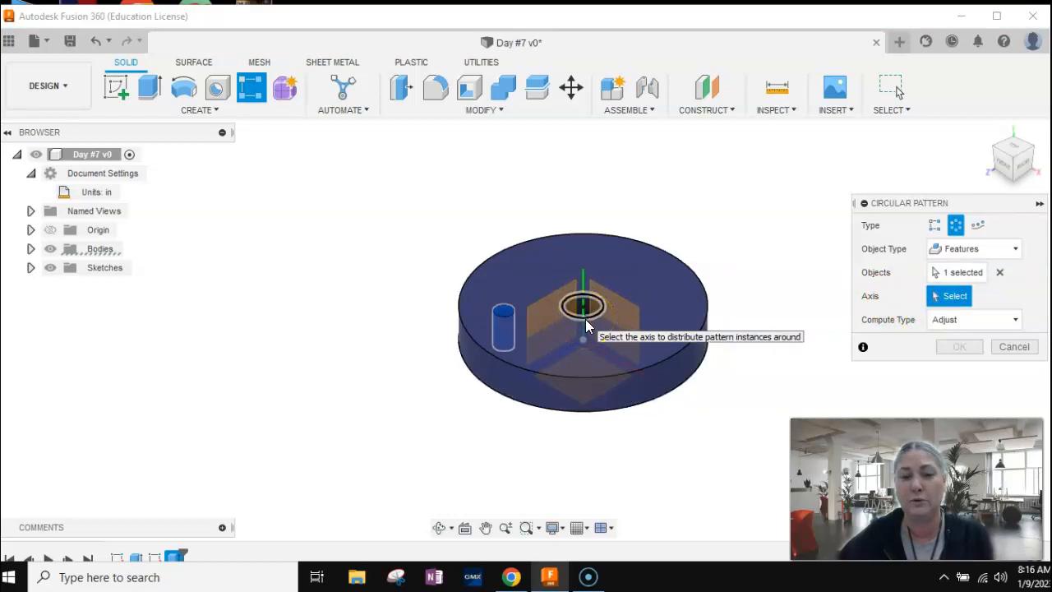
click(584, 284)
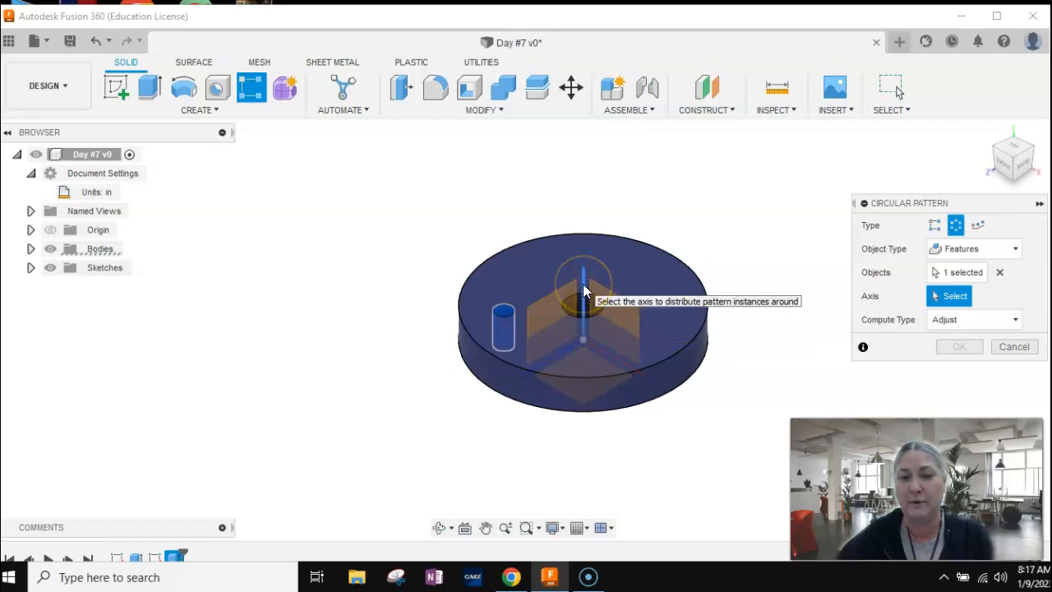
click(583, 286)
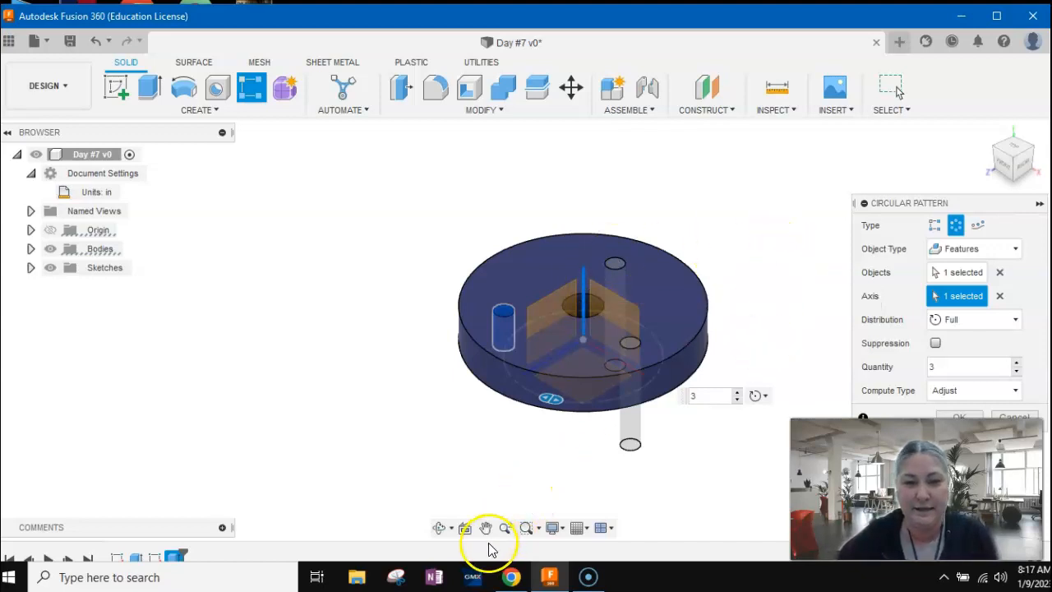
Set the circular pattern's quantity to 6 and complete the pattern.
click(438, 530)
drag(580, 348, 664, 371)
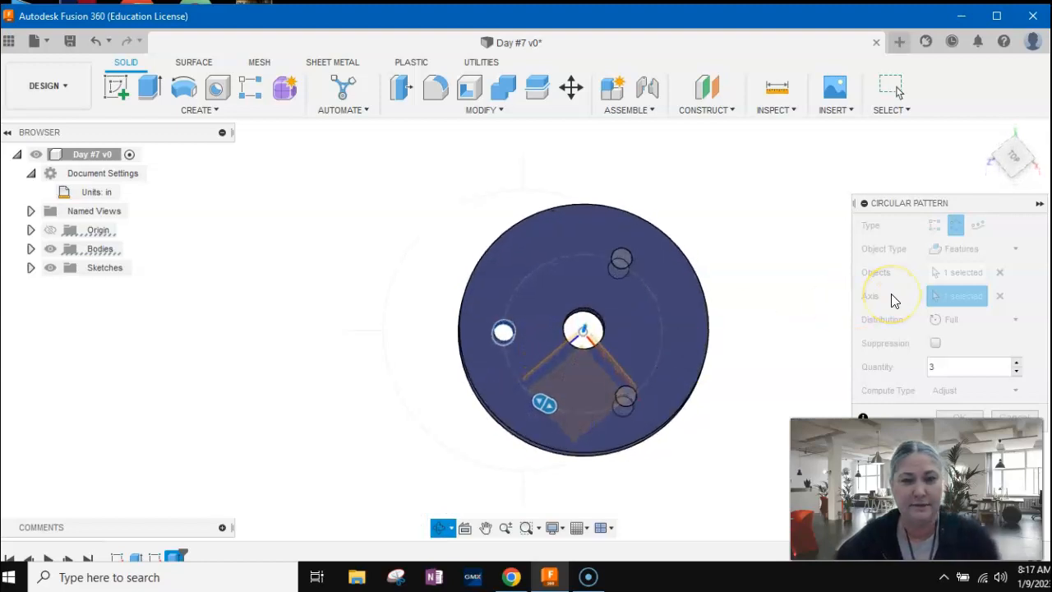
click(894, 301)
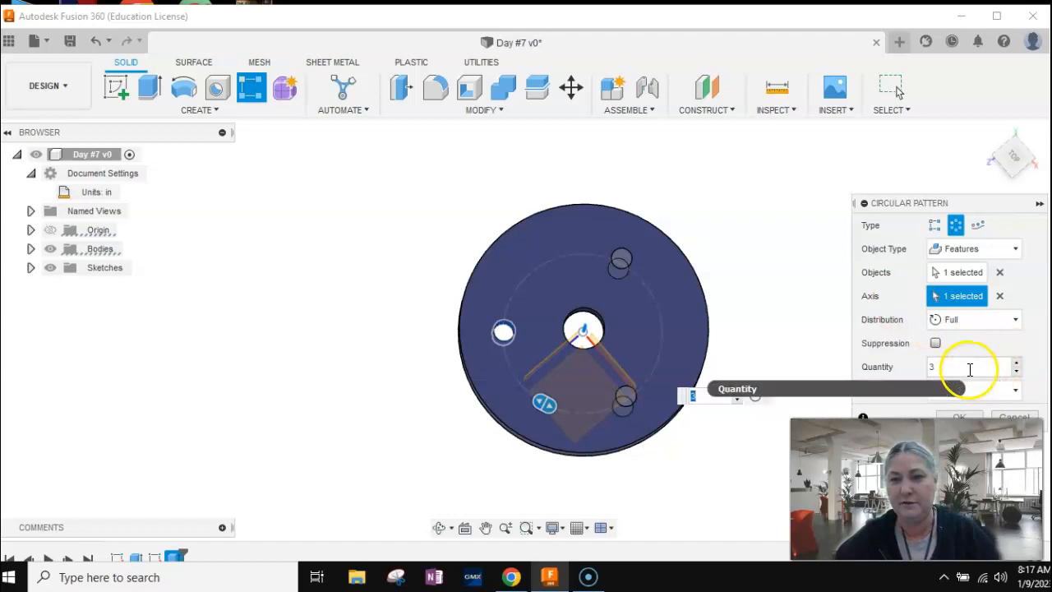
drag(970, 370, 906, 360)
text(6)
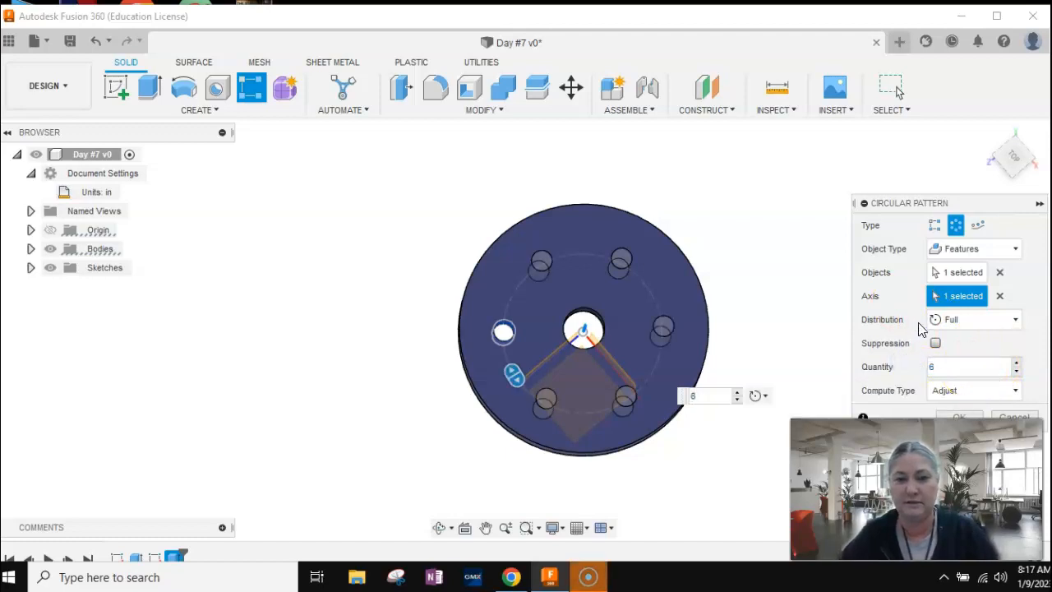
click(1027, 370)
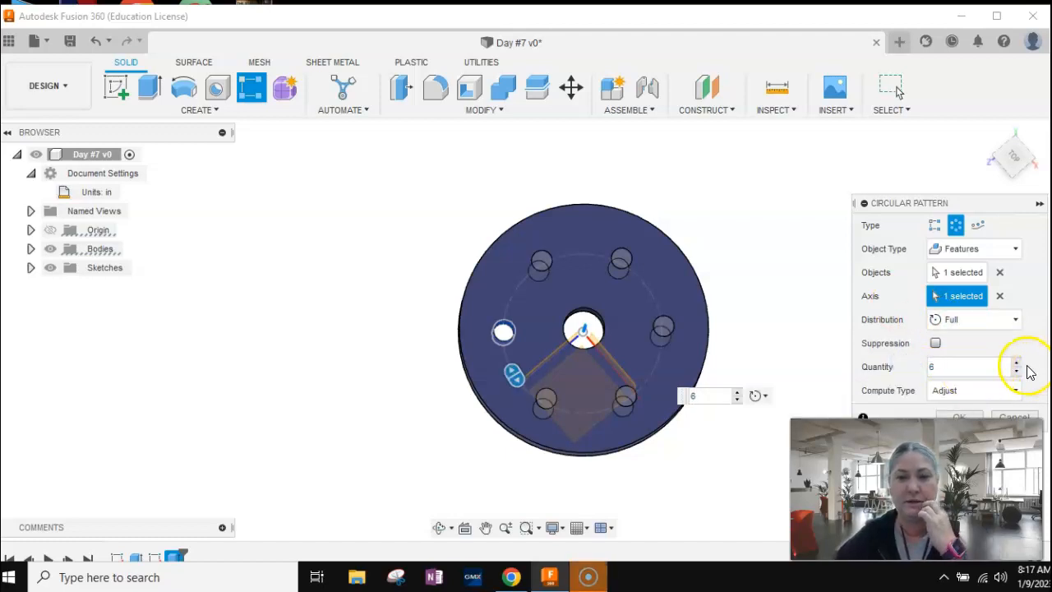
click(969, 418)
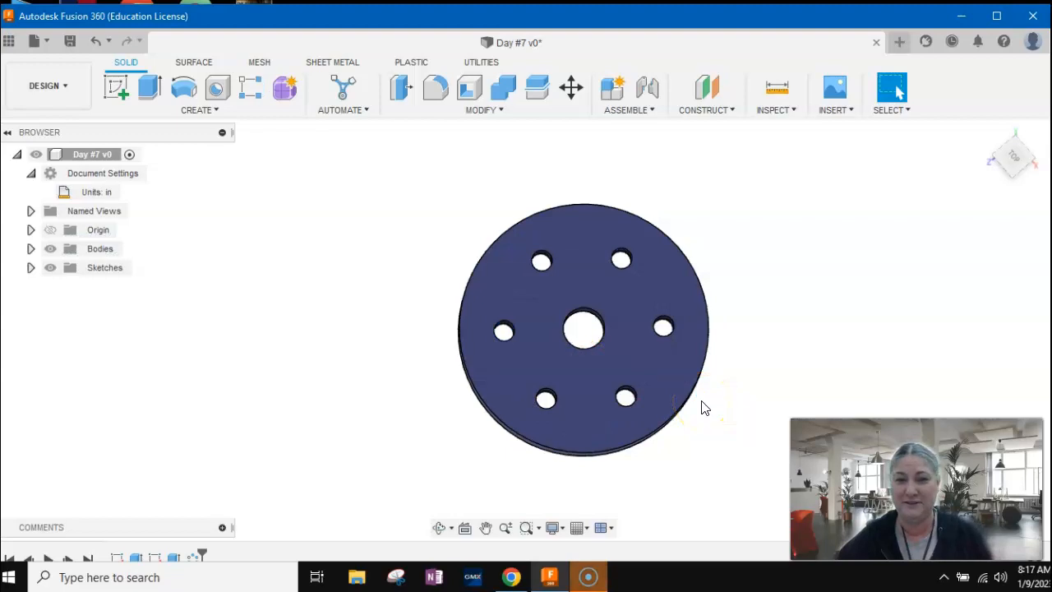
Return to the home view and orbit the disc to examine the hole pattern from above.
click(991, 138)
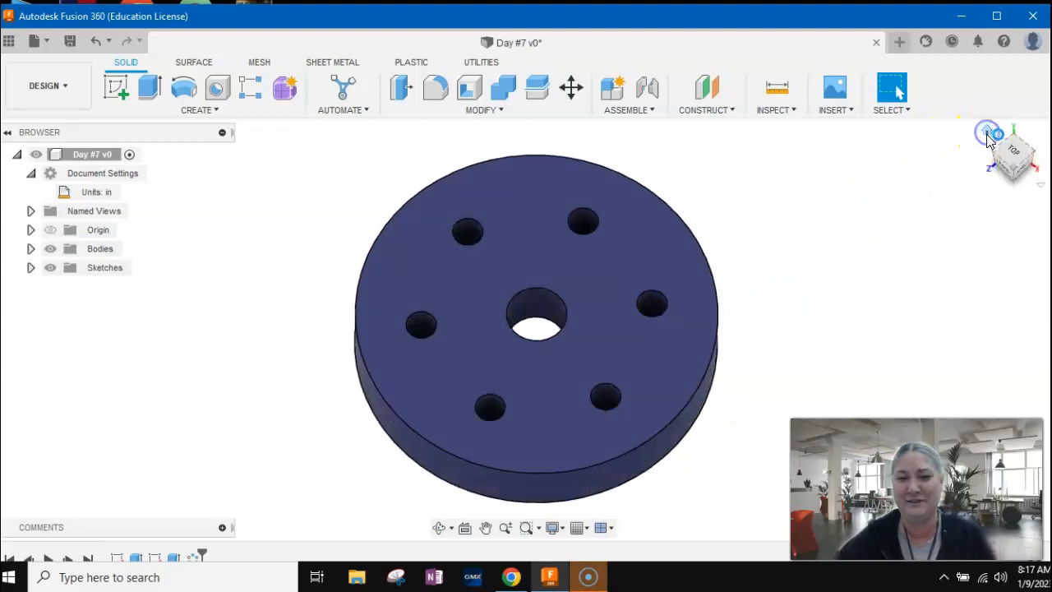
scroll(771, 283, down, 3)
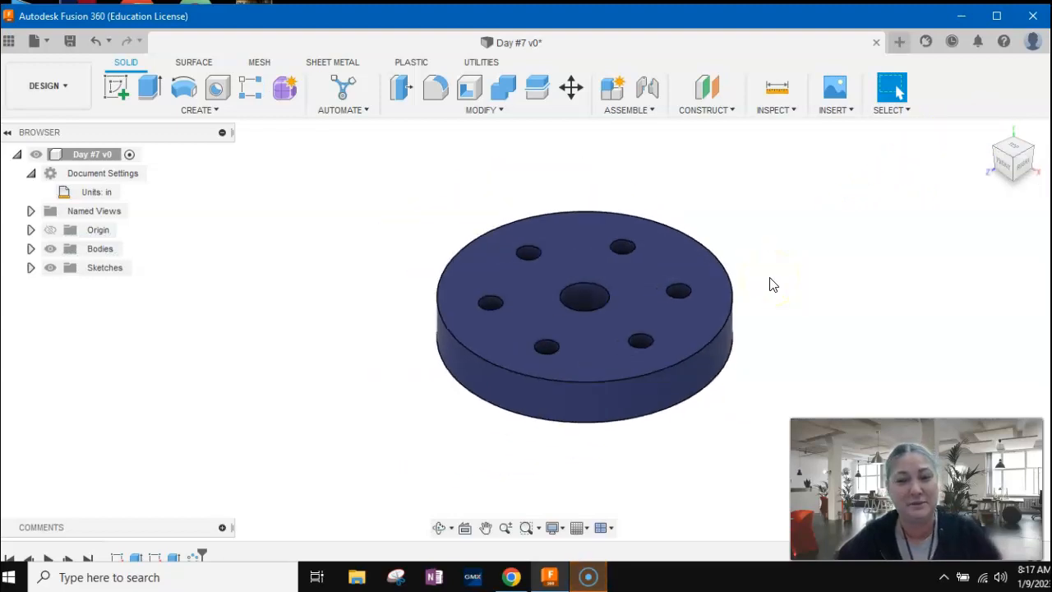
click(442, 530)
drag(598, 282, 573, 348)
click(497, 350)
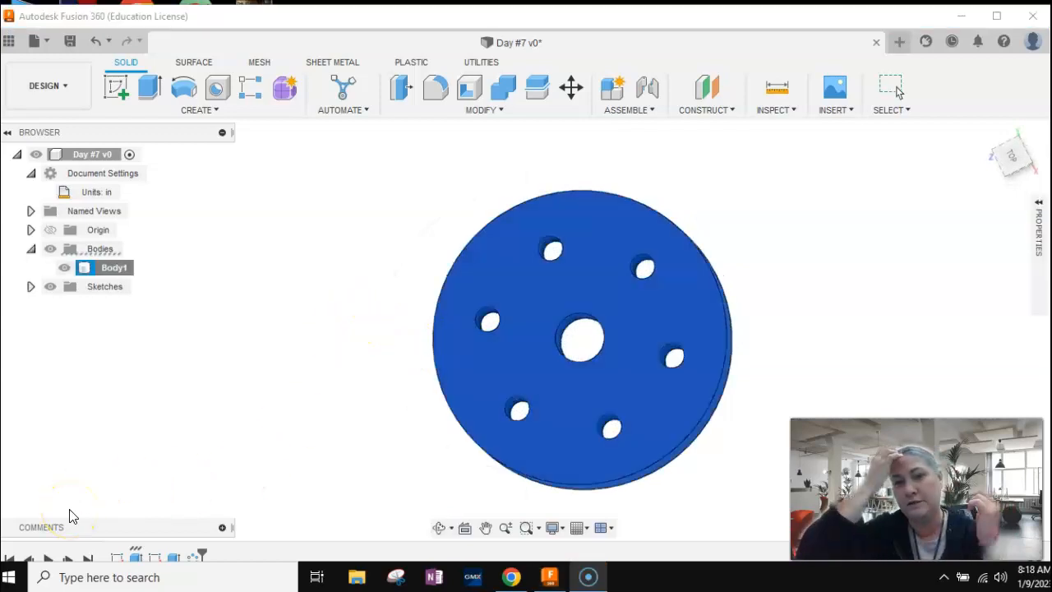
Select the disc body from the Bodies folder, display its properties to read the mass and volume, and clear the selection.
click(31, 249)
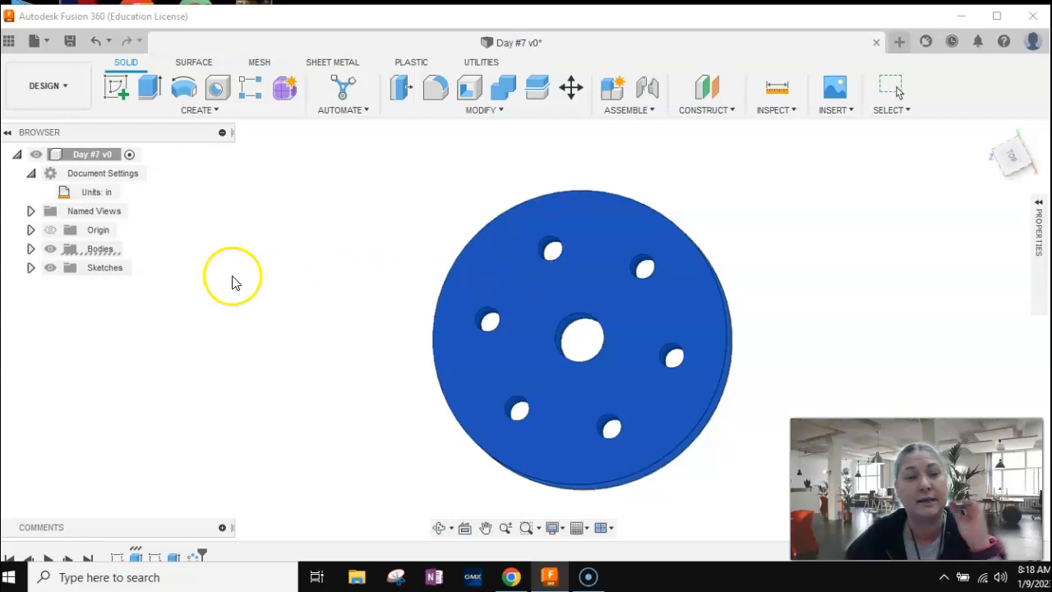
click(282, 322)
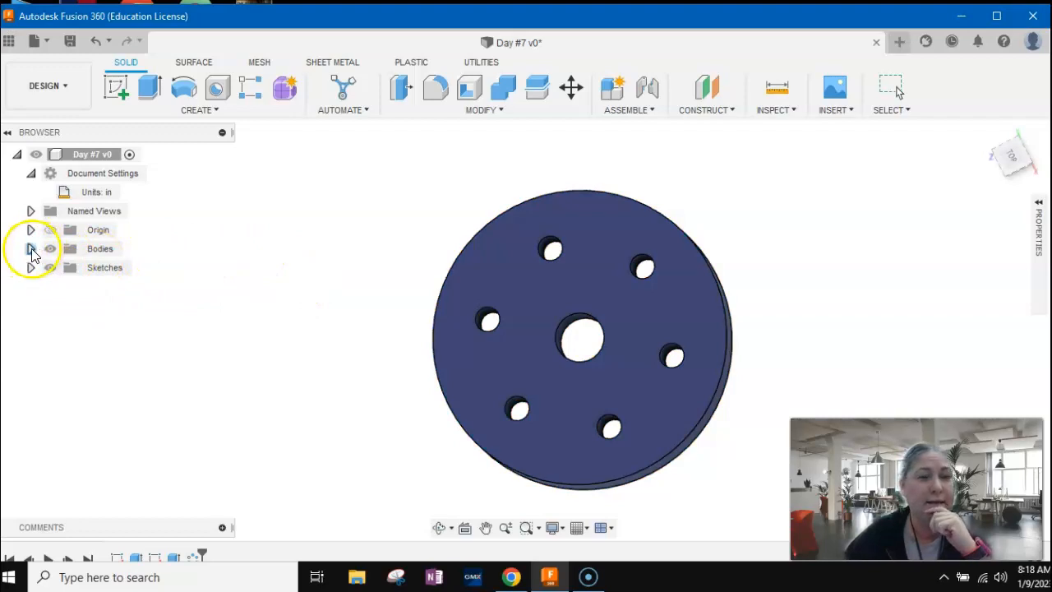
click(30, 174)
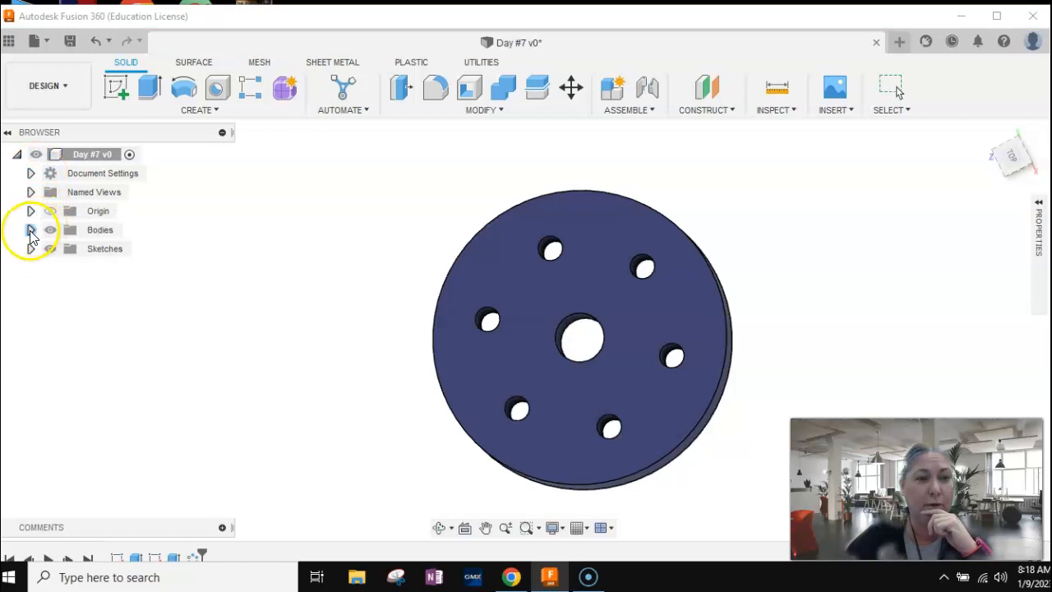
click(31, 230)
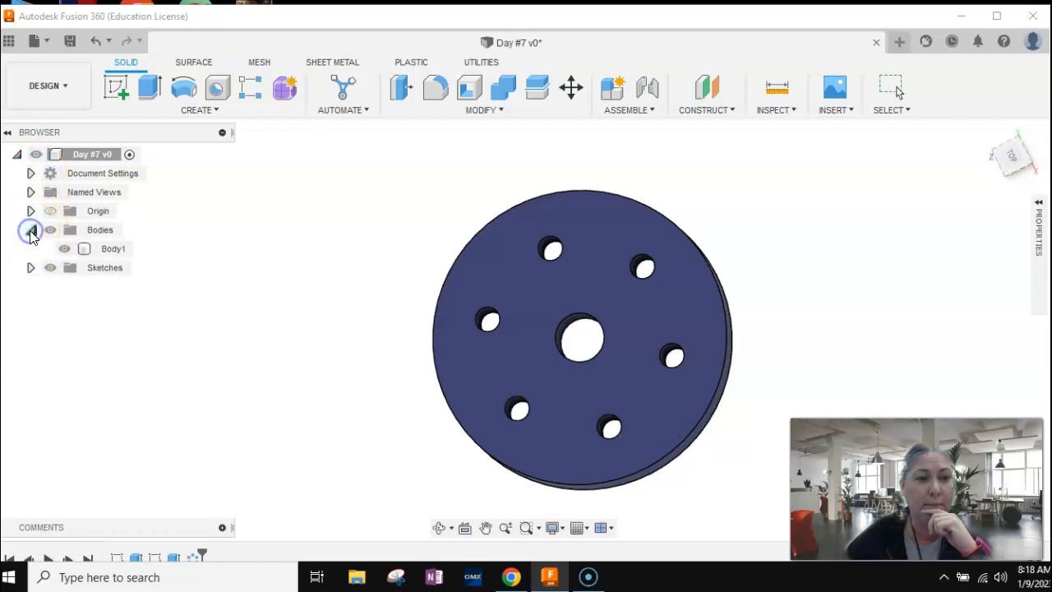
double_click(105, 249)
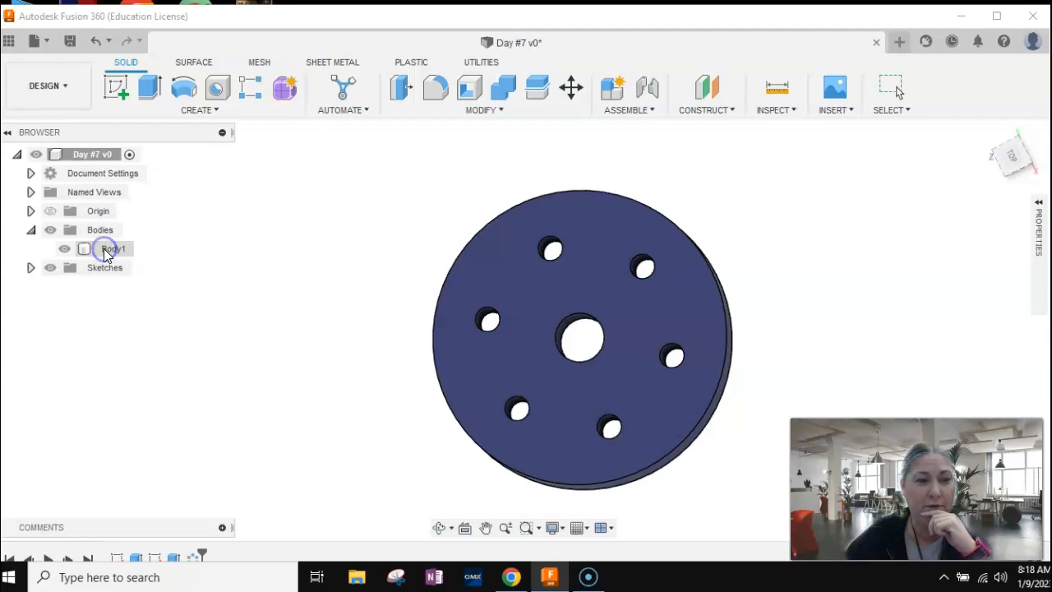
click(113, 255)
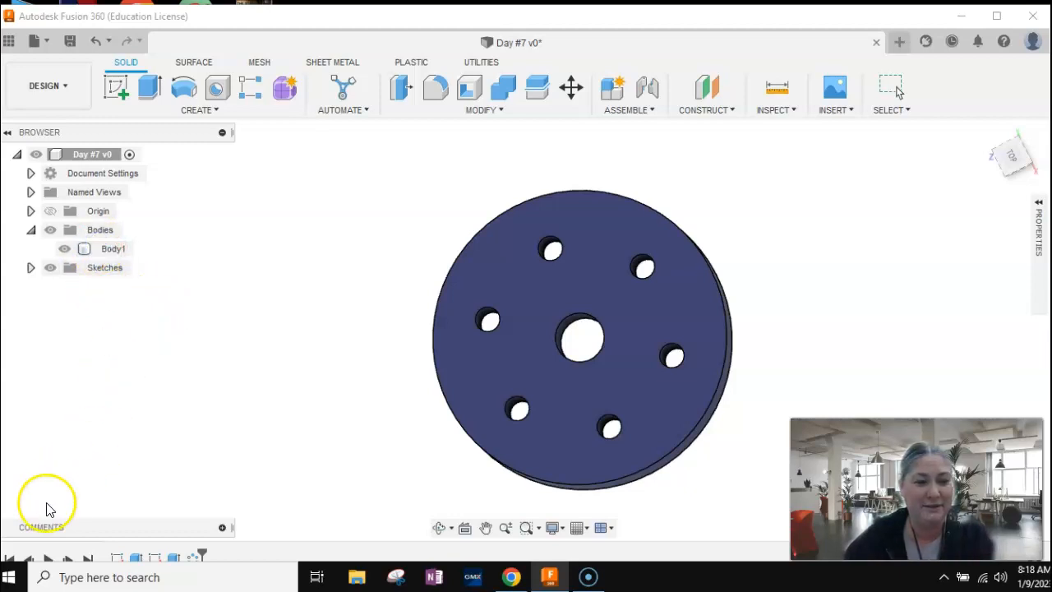
click(123, 250)
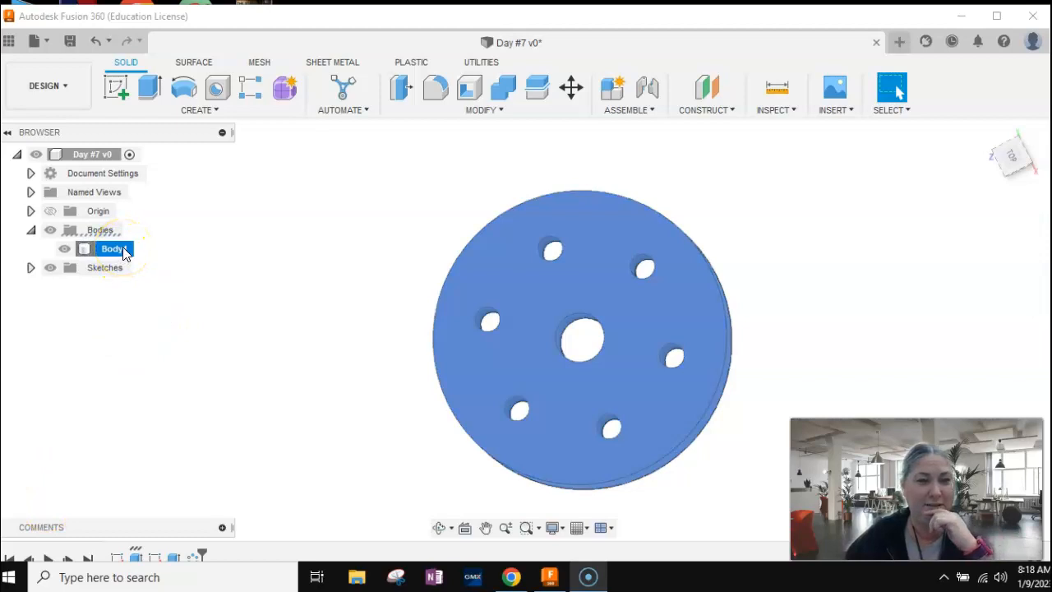
right_click(124, 252)
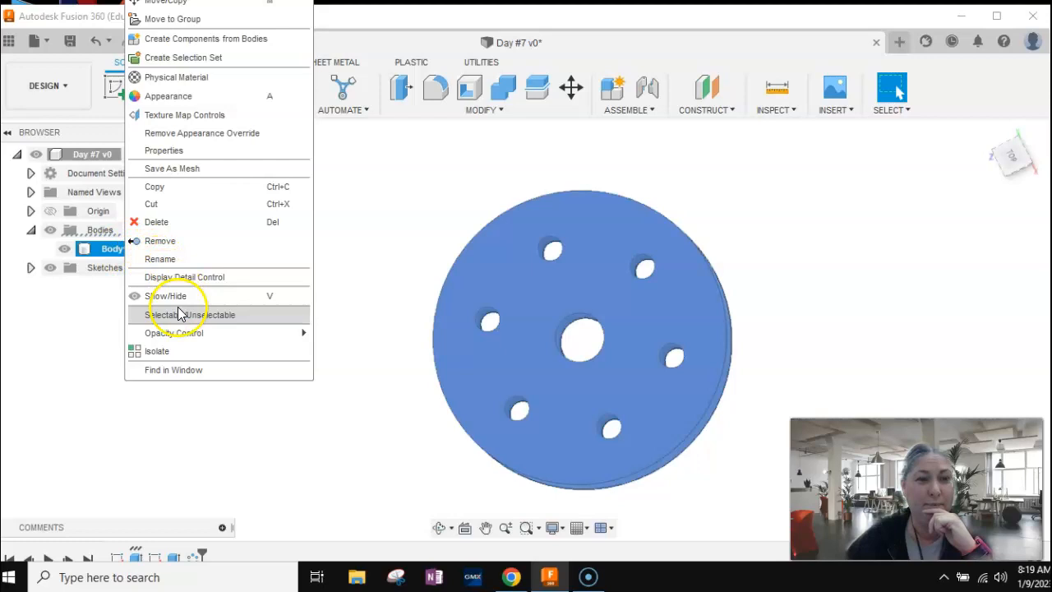
click(169, 151)
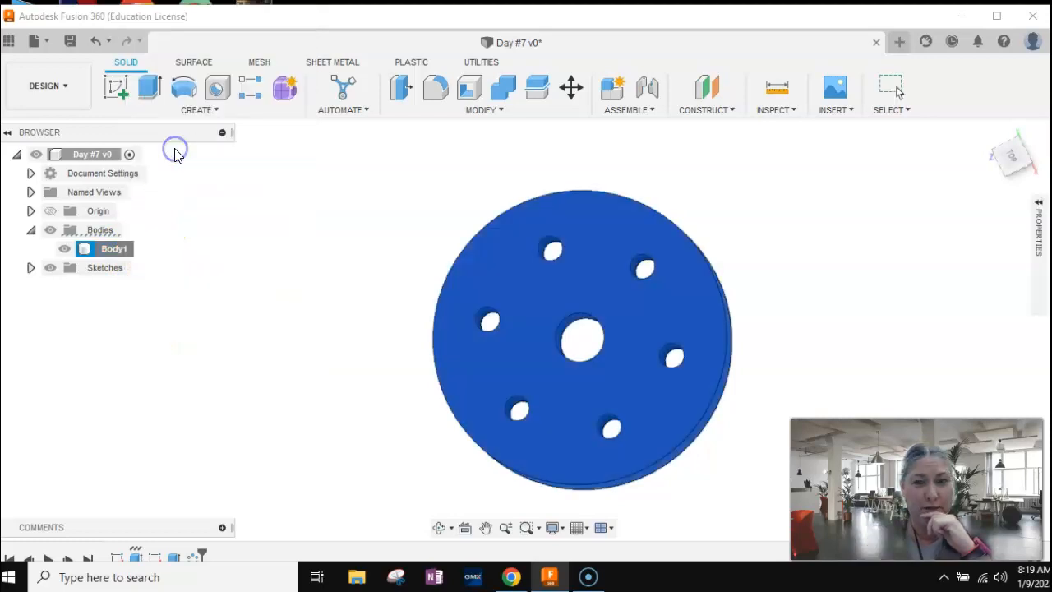
click(1041, 209)
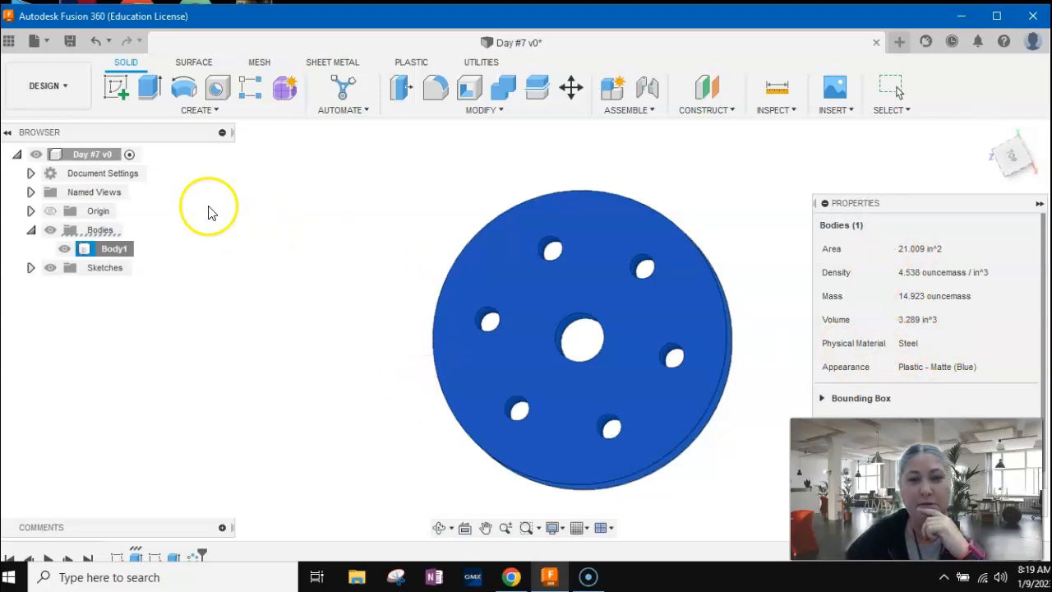
click(394, 179)
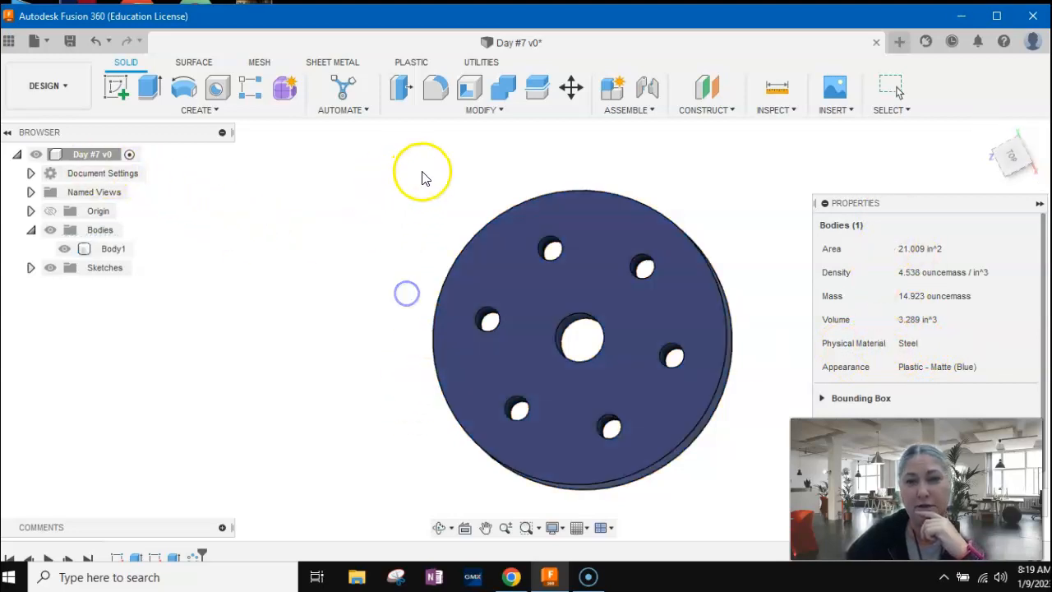